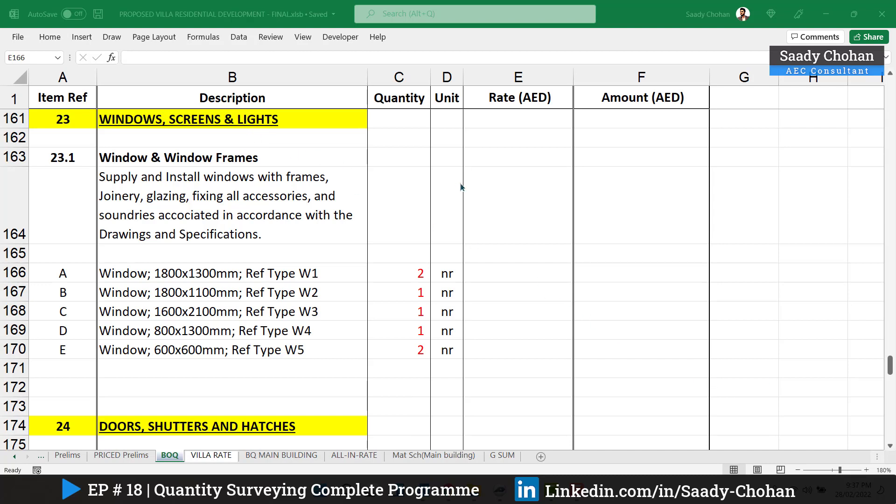
# Review the quantities of the window, door, balustrade and handrail items in the BOQ sheet.
pyautogui.click(397, 273)
pyautogui.click(408, 313)
pyautogui.scroll(-4, 409, 314)
pyautogui.scroll(-6, 409, 314)
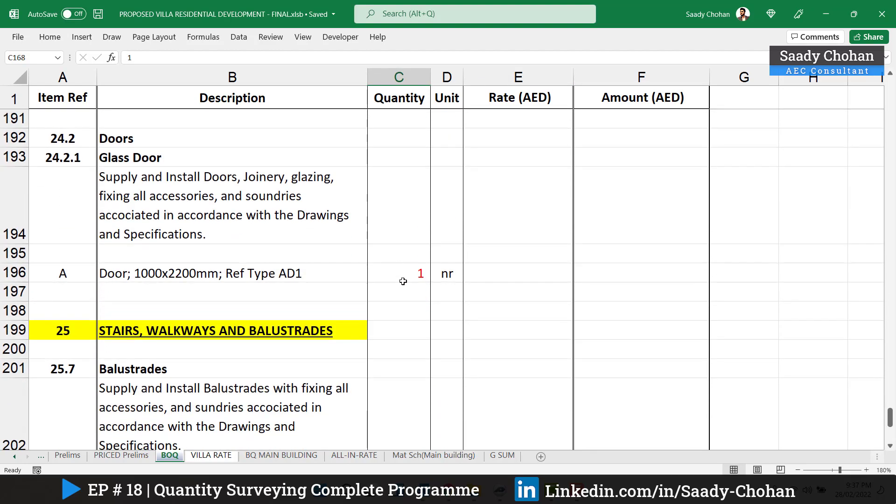
pyautogui.scroll(-3, 403, 281)
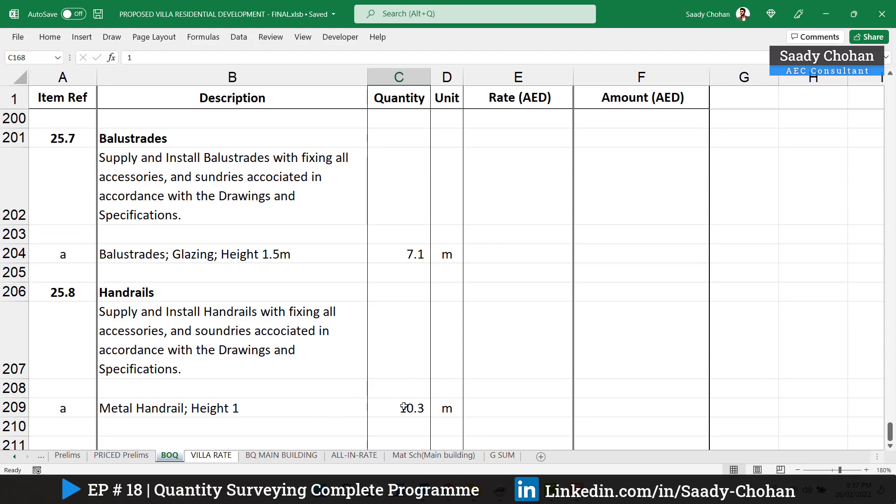
pyautogui.scroll(10, 424, 357)
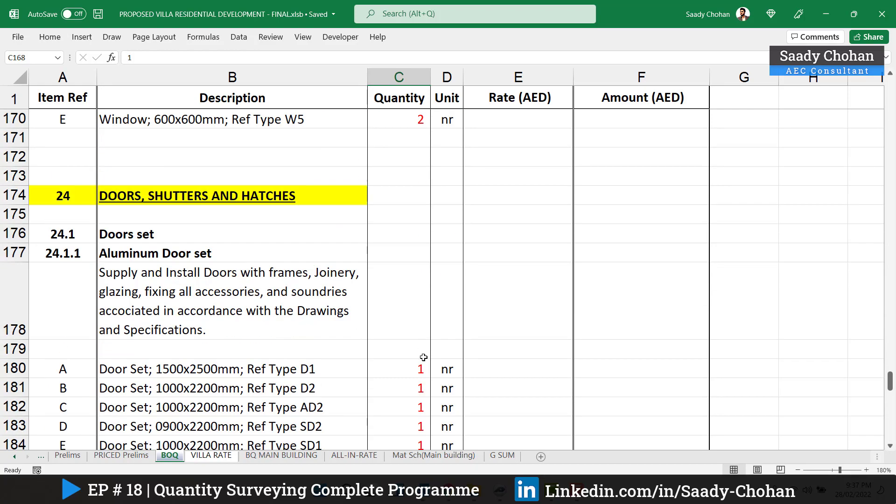
pyautogui.scroll(3, 423, 357)
pyautogui.click(514, 279)
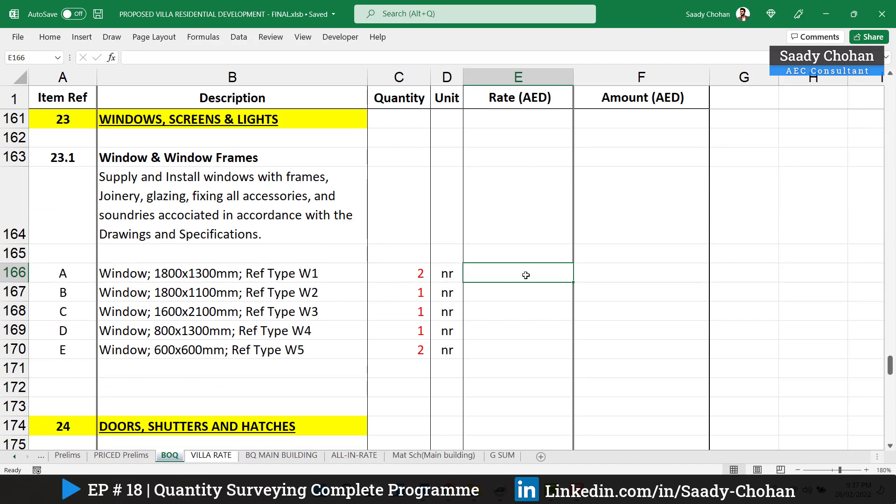
# Examine the windows rate analysis and the earlier blockwork analysis in the VILLA RATE sheet.
pyautogui.click(211, 455)
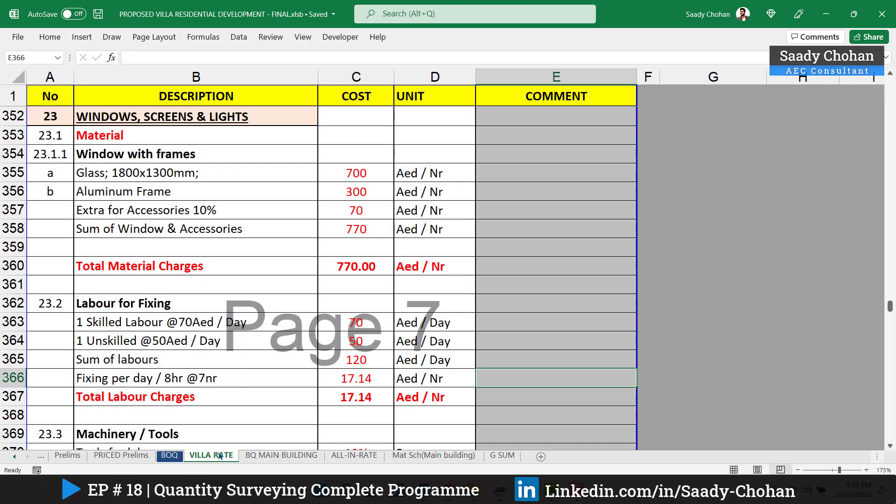
pyautogui.click(375, 293)
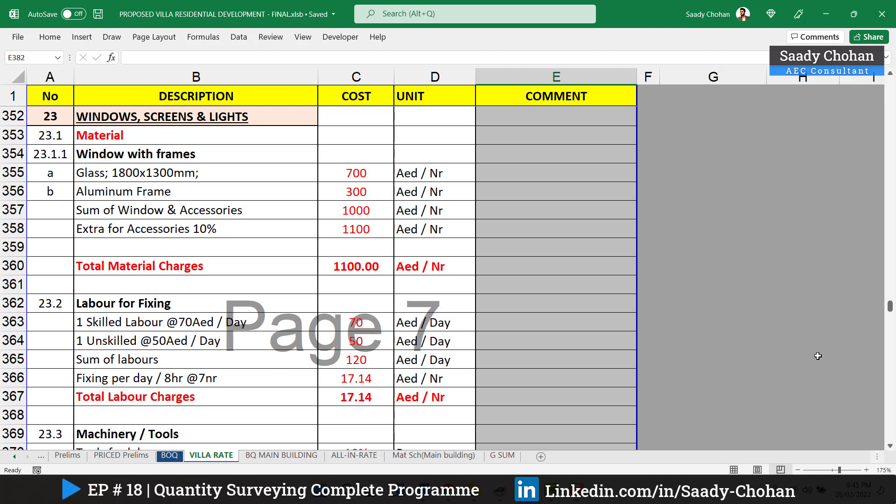
pyautogui.hotkey('ctrl', 'z')
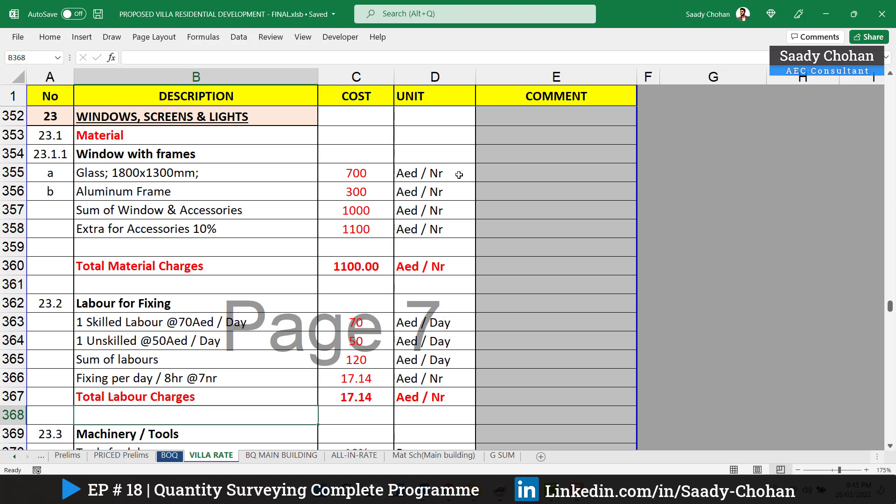
pyautogui.scroll(4, 460, 220)
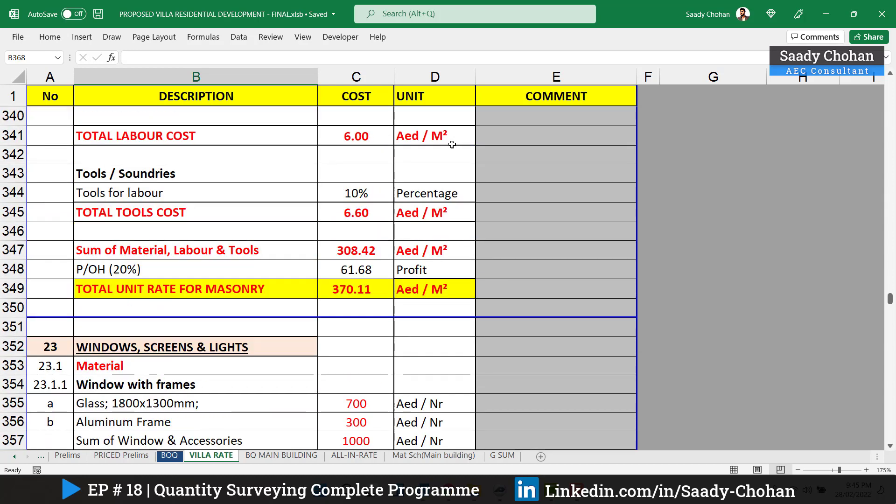
pyautogui.scroll(8, 462, 178)
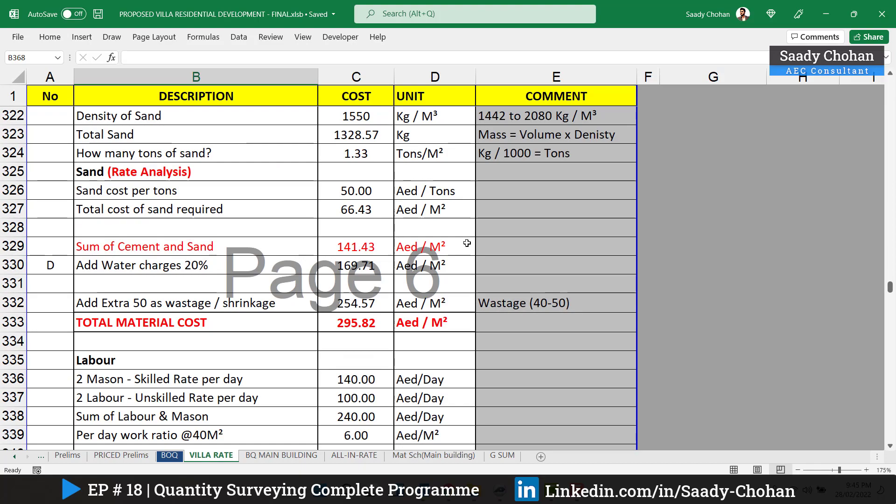
pyautogui.click(441, 226)
pyautogui.scroll(9, 457, 234)
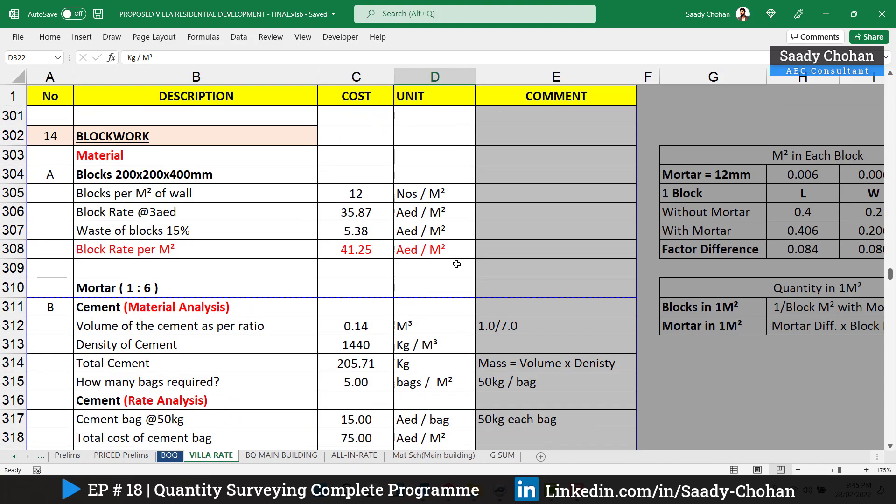
pyautogui.scroll(-11, 457, 238)
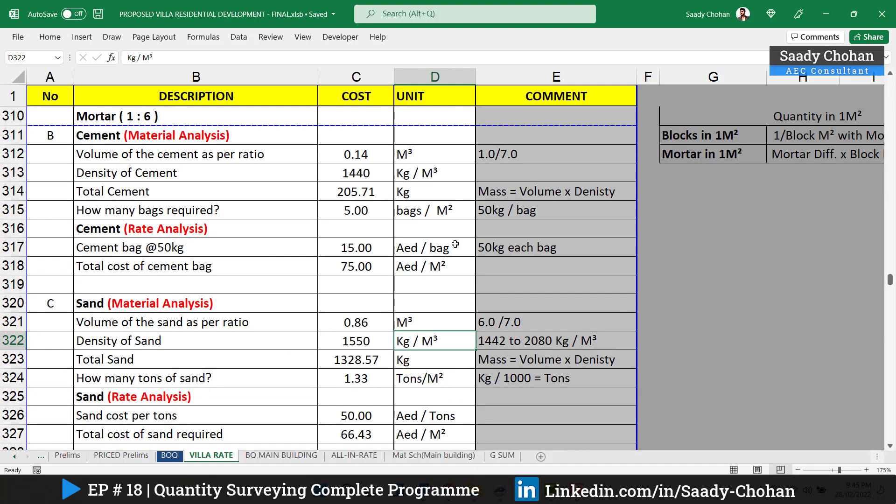
pyautogui.scroll(-11, 453, 252)
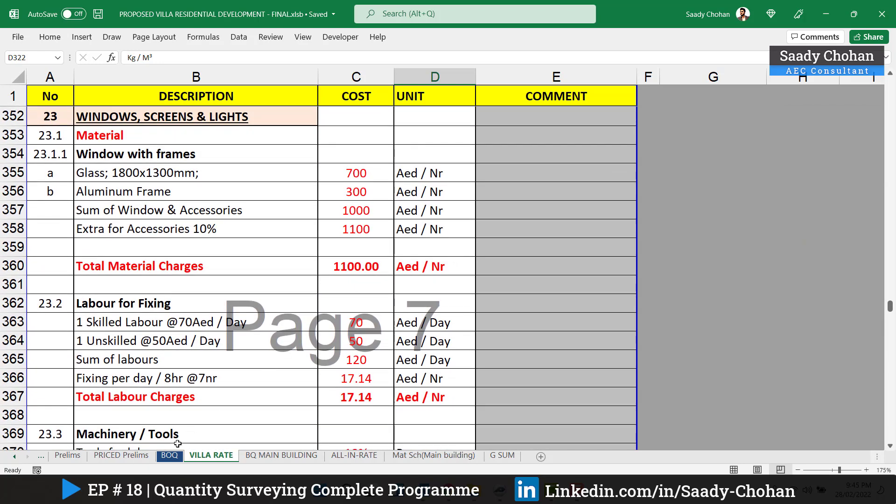
# Check the units and rate cells of window items W1 to W5 in the BOQ sheet.
pyautogui.click(171, 456)
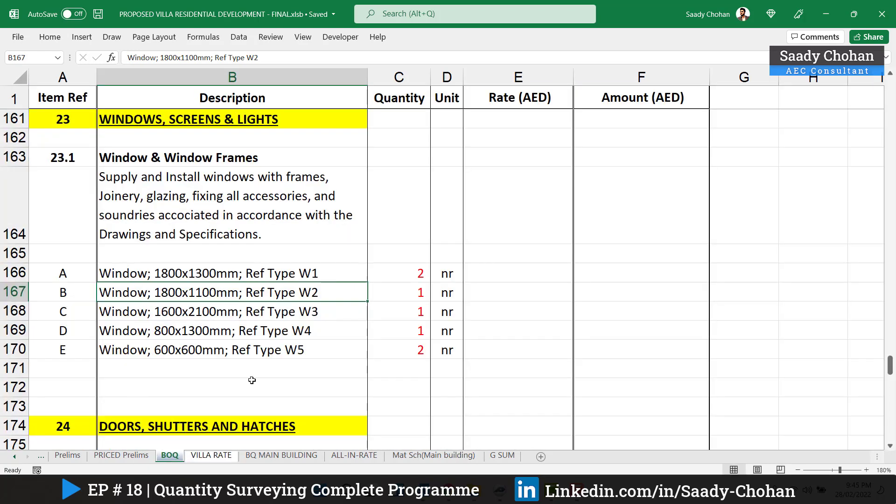
pyautogui.click(448, 275)
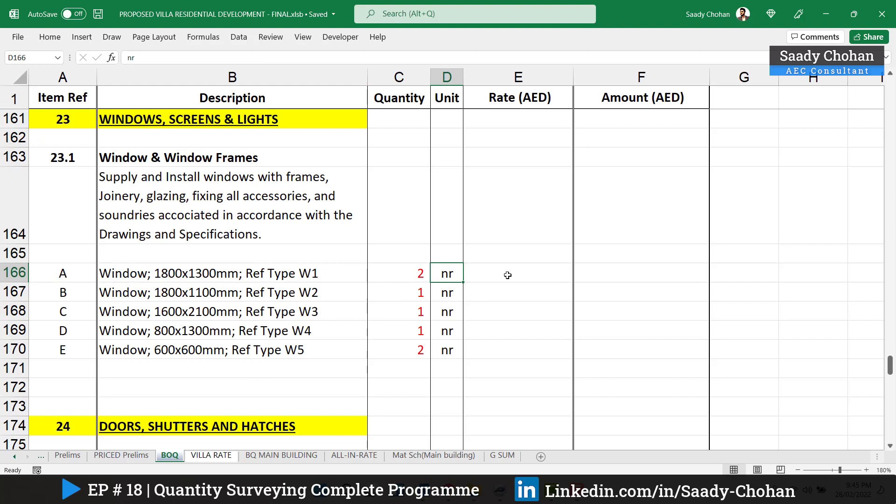
pyautogui.click(508, 275)
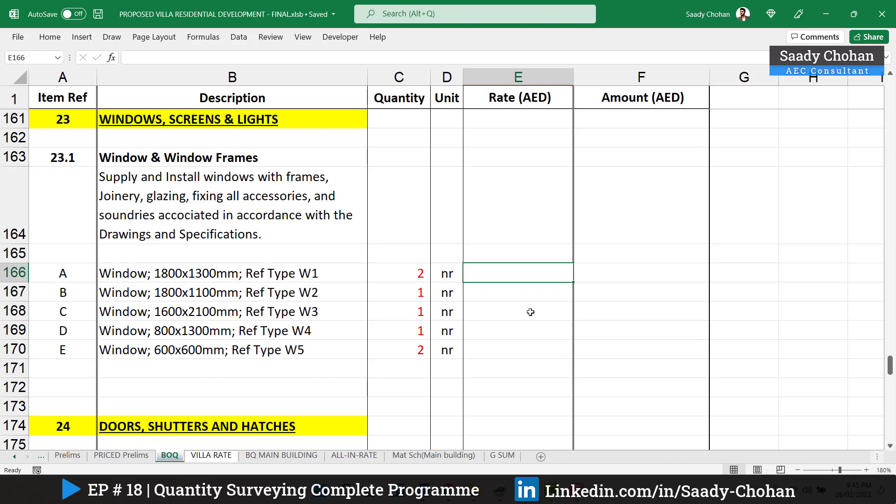
pyautogui.moveTo(451, 274); pyautogui.dragTo(459, 350)
pyautogui.click(486, 350)
# Compare the 1800x1300mm glass cost in the VILLA RATE sheet with the W1 window item in the BOQ.
pyautogui.click(215, 456)
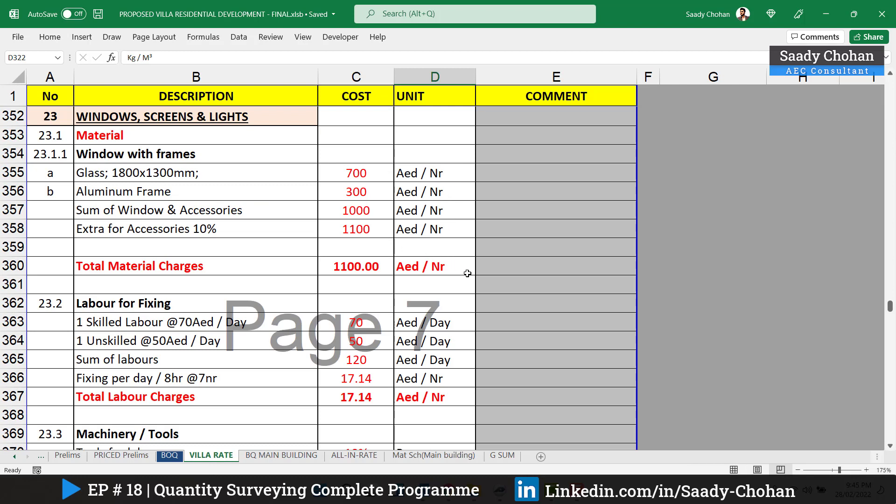
pyautogui.click(376, 175)
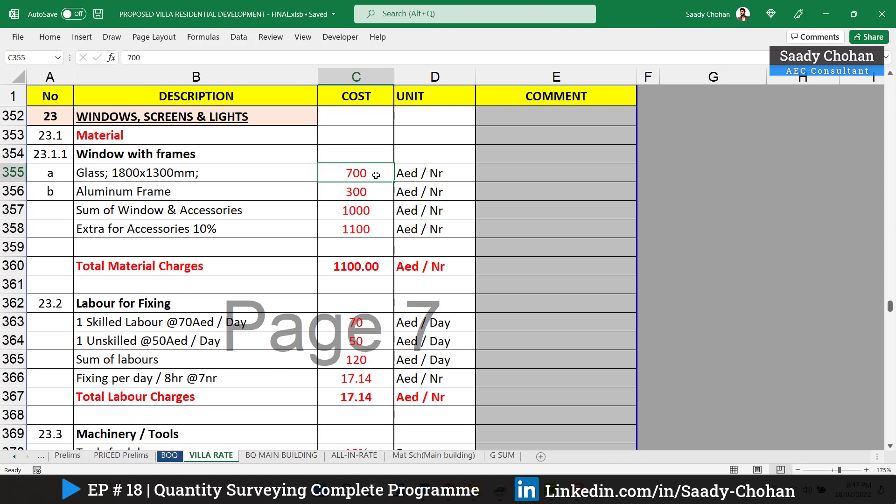
pyautogui.click(170, 455)
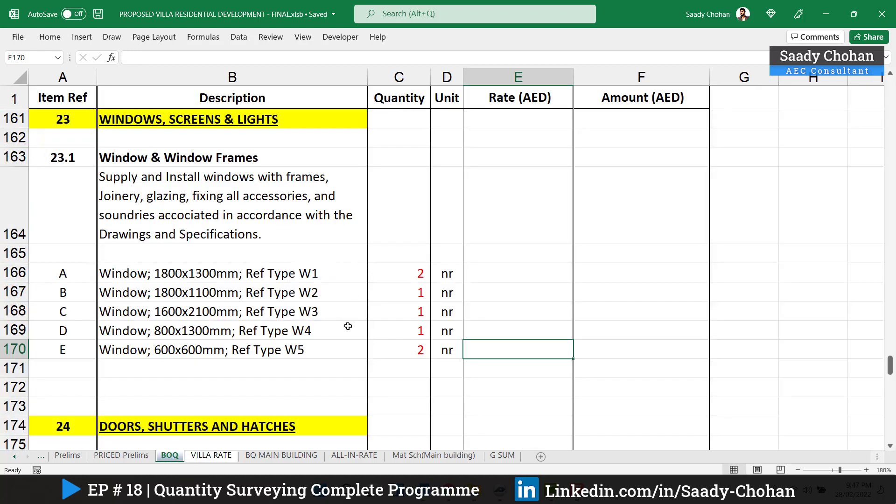
pyautogui.click(257, 280)
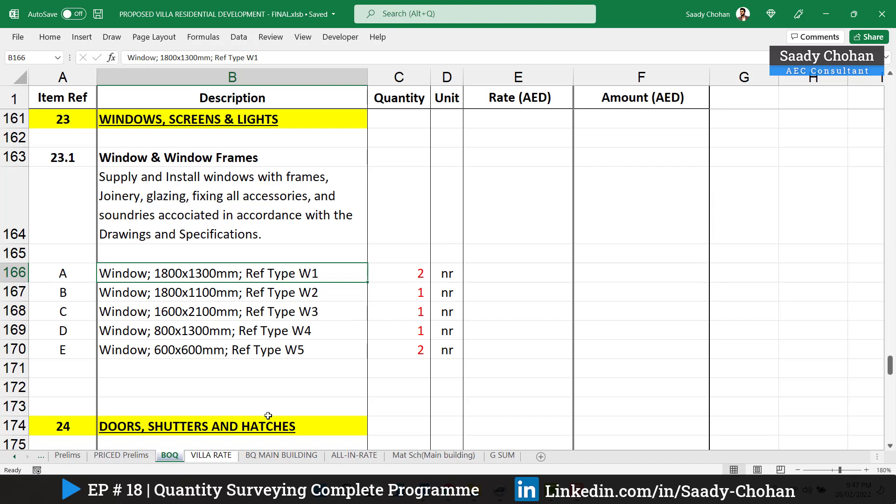
# Review the window rate breakdown in the VILLA RATE sheet, from material and labour through tools and profit to the total rate.
pyautogui.click(211, 455)
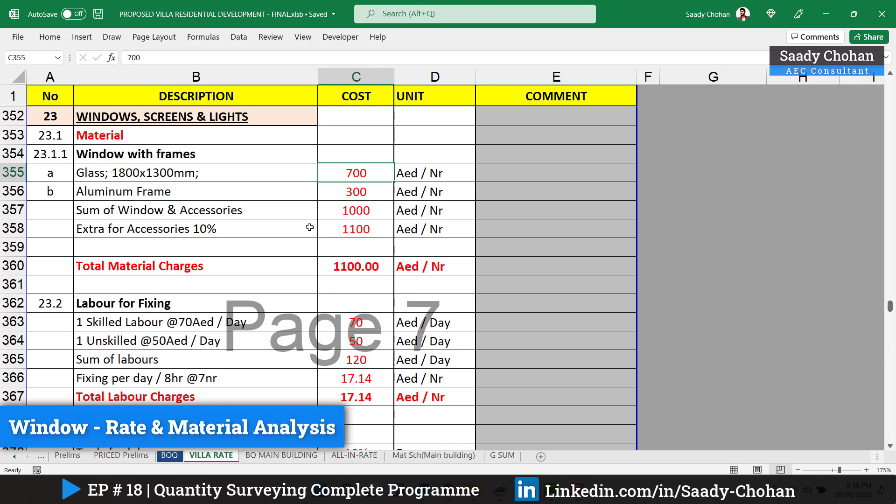
pyautogui.scroll(-1, 206, 251)
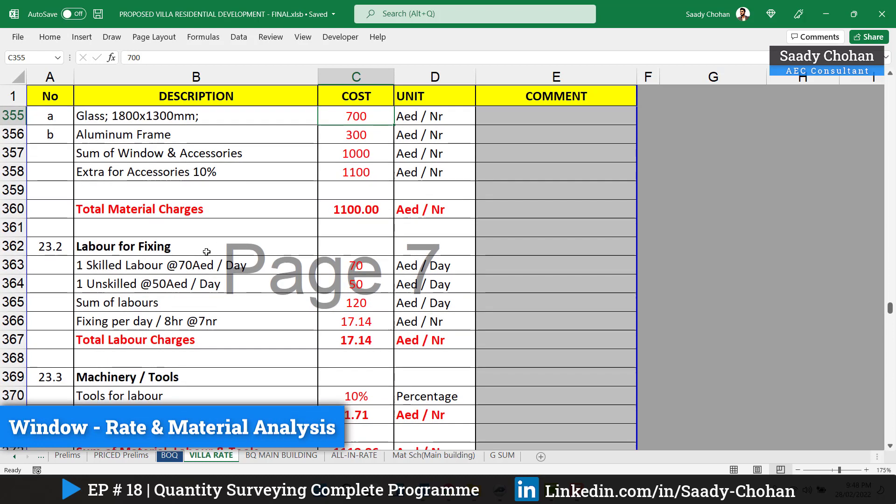
pyautogui.scroll(-1, 207, 251)
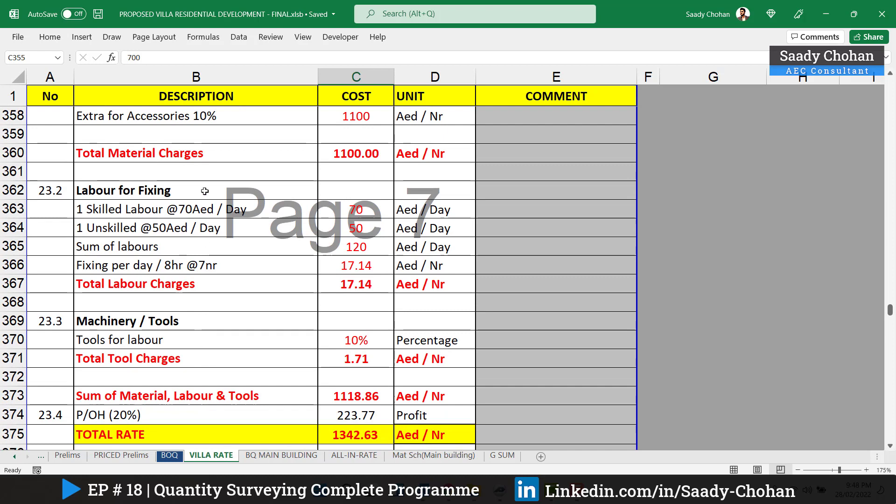
pyautogui.scroll(1, 211, 199)
pyautogui.scroll(1, 238, 210)
pyautogui.scroll(-2, 288, 300)
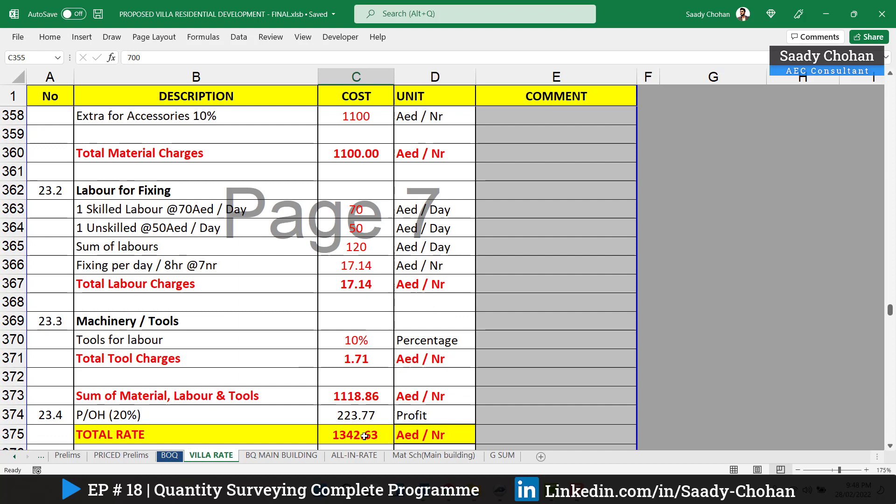
# Enter 1342 as the rate for the 1800x1300mm W1 window in the BOQ sheet.
pyautogui.click(171, 455)
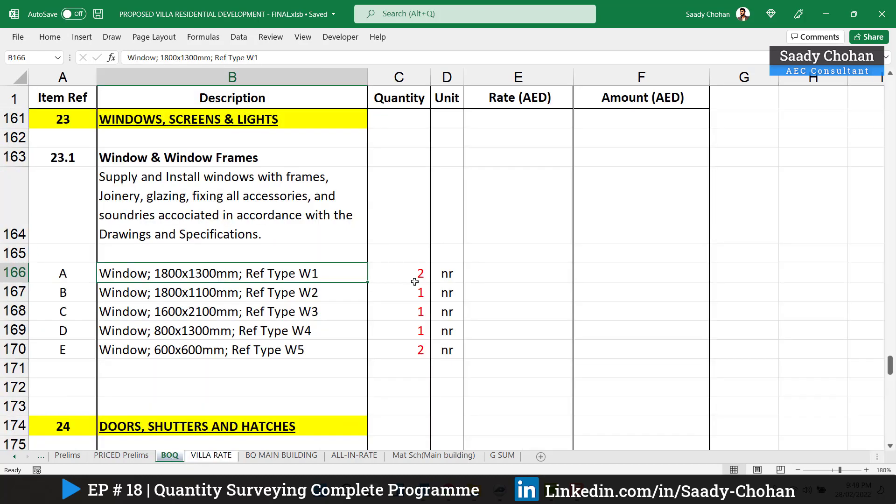
pyautogui.click(509, 274)
pyautogui.write('1342')
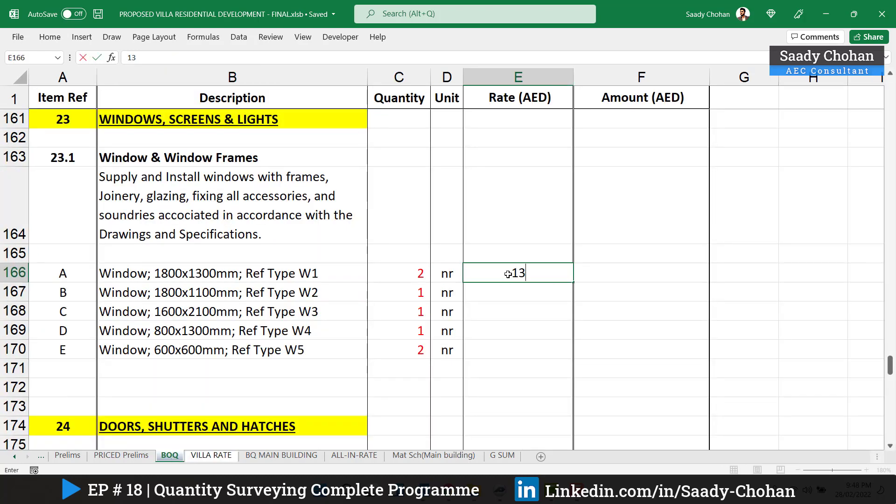
pyautogui.press('Return')
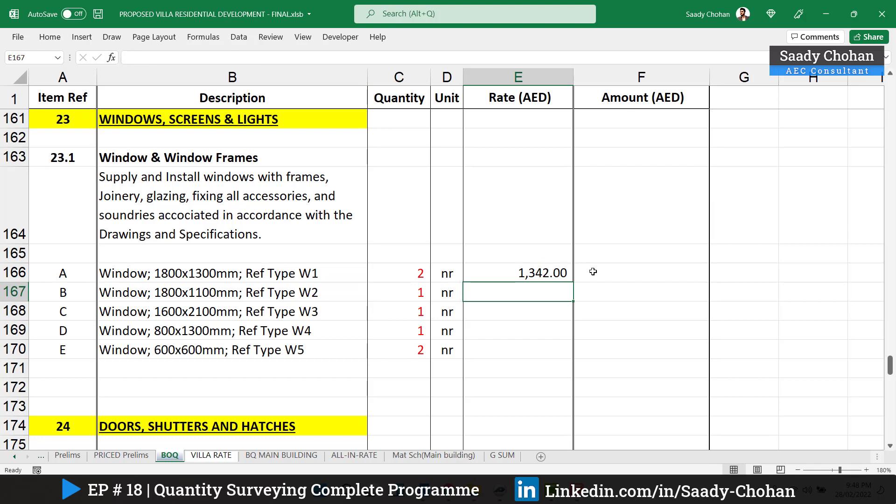
# Check the glass size in the VILLA RATE analysis against the W1 window description in the BOQ.
pyautogui.click(212, 455)
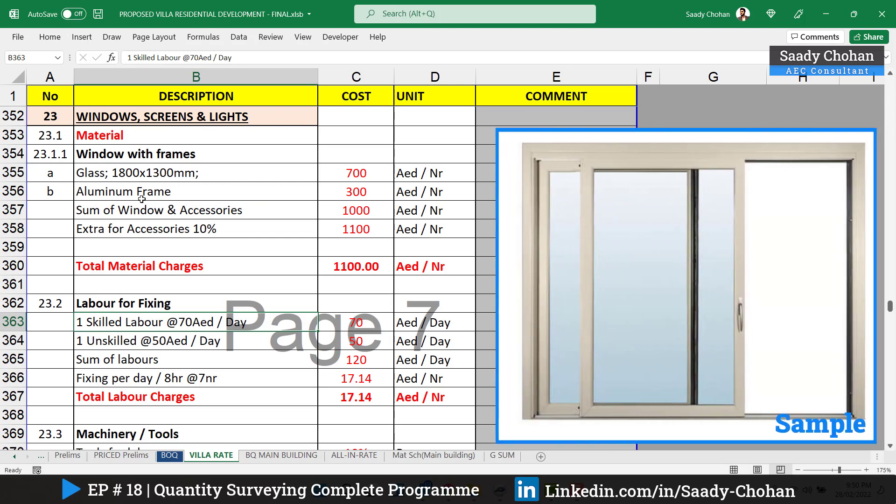
pyautogui.click(138, 176)
pyautogui.click(171, 456)
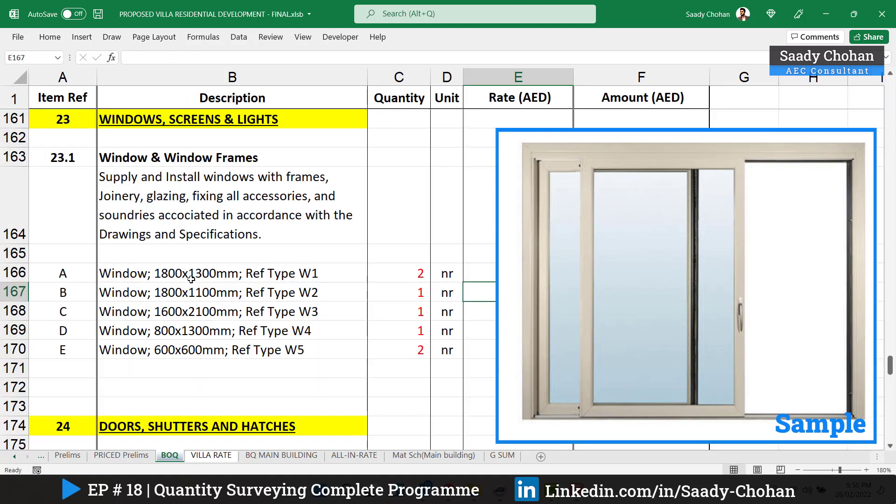
pyautogui.click(205, 456)
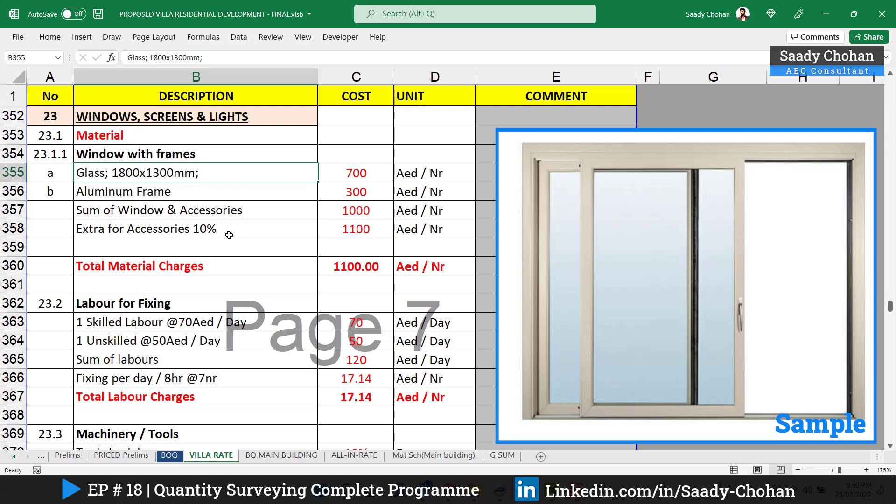
# Inspect the glass cost and the formulas for the window sum and 10% accessories in the VILLA RATE sheet.
pyautogui.click(357, 178)
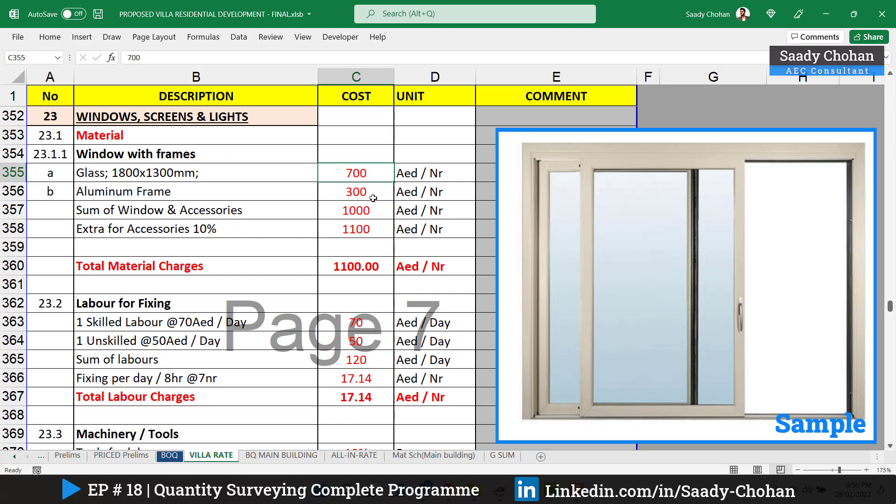
pyautogui.doubleClick(339, 213)
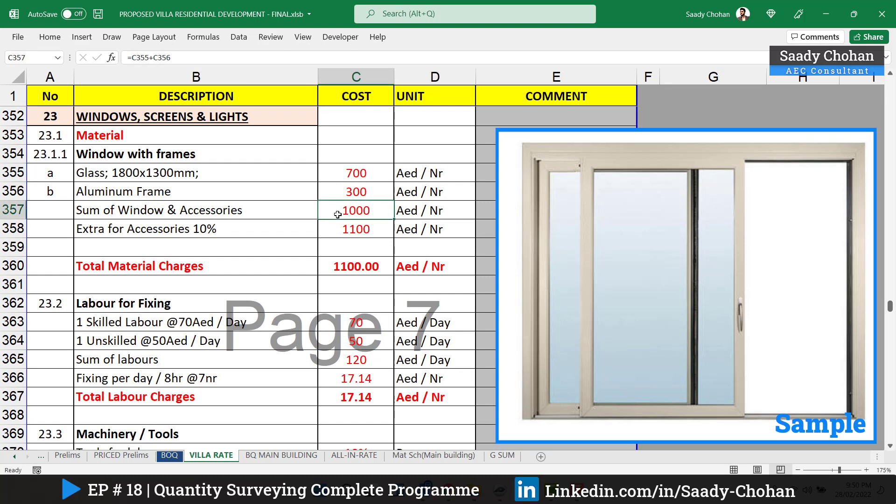
pyautogui.press('Return')
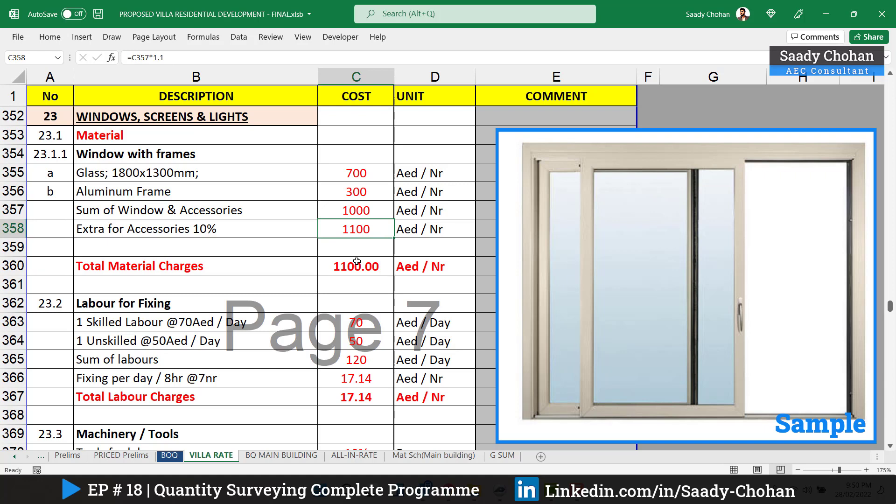
pyautogui.doubleClick(337, 234)
pyautogui.press('Return')
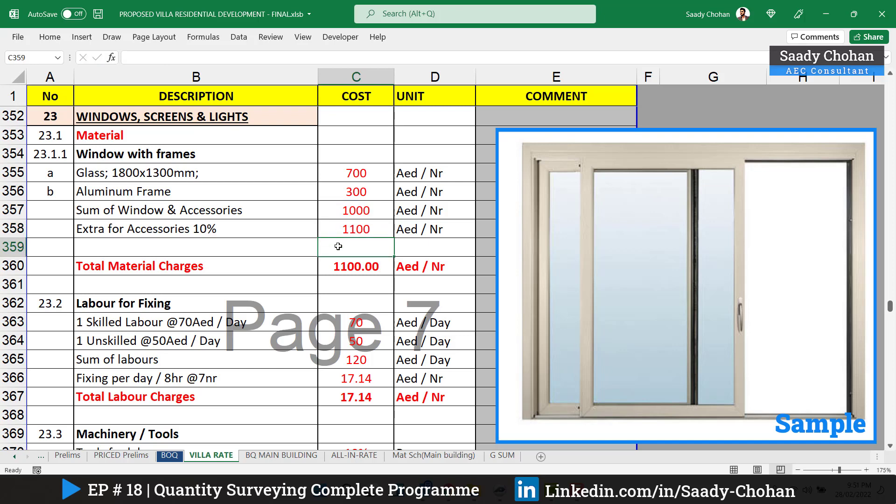
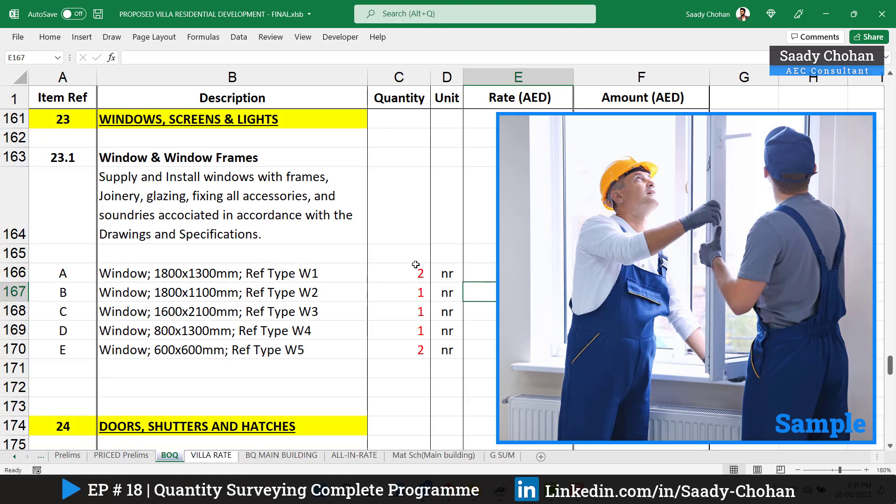
pyautogui.click(215, 456)
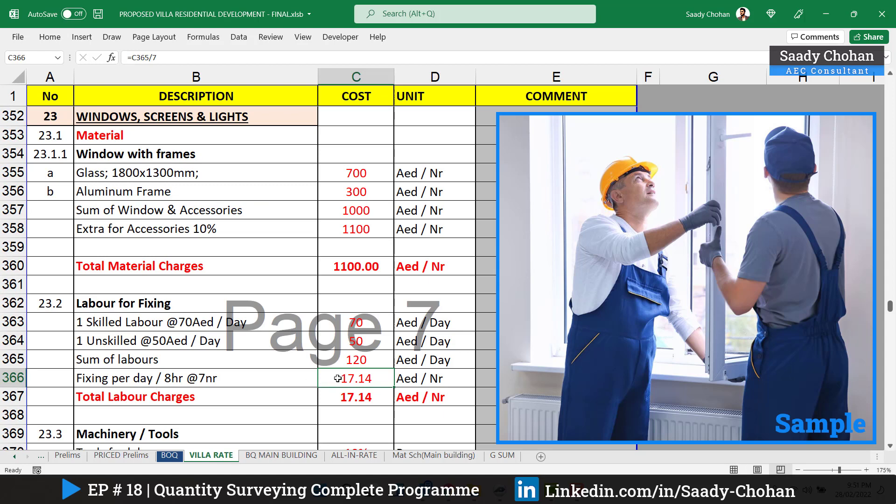
# Inspect the window's fixing cost and 20% profit formulas in VILLA RATE, reviewing the labour, tools and total rate rows.
pyautogui.doubleClick(337, 378)
pyautogui.press('Return')
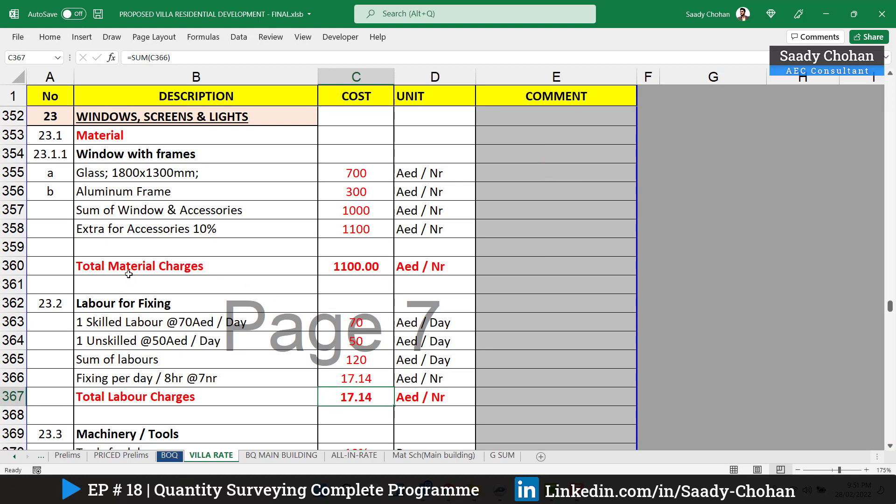
pyautogui.scroll(-2, 243, 282)
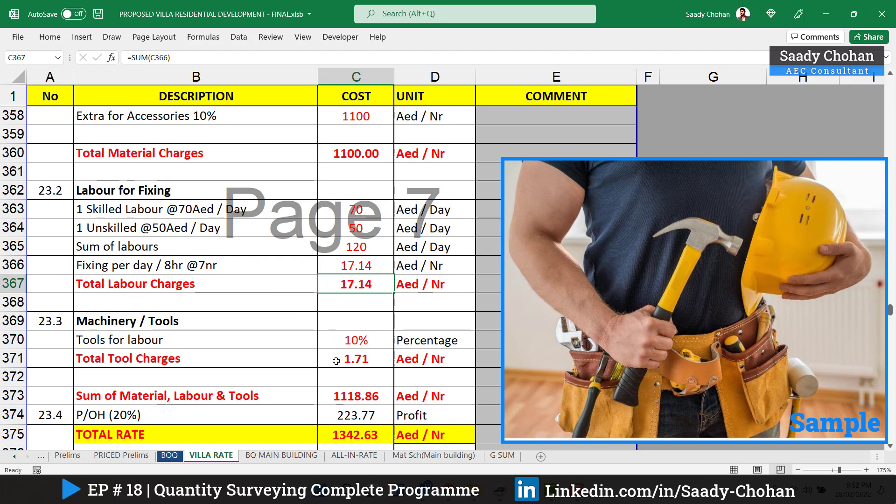
pyautogui.scroll(-1, 336, 361)
pyautogui.click(341, 379)
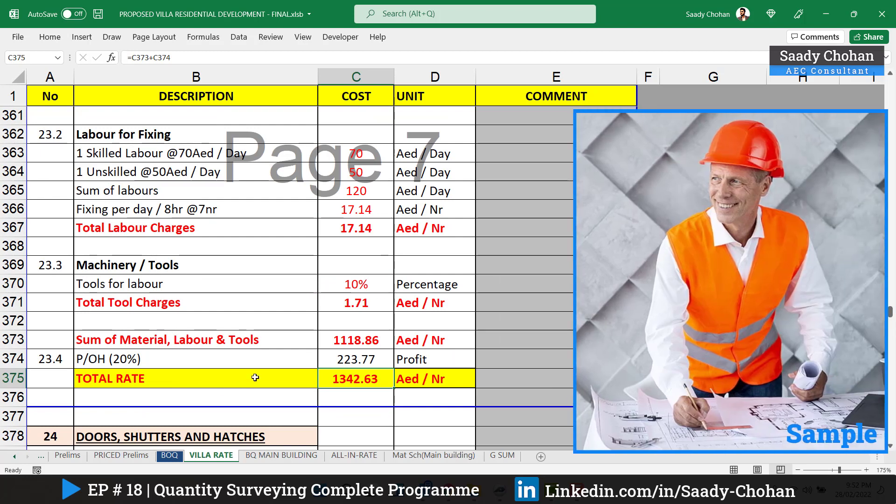
pyautogui.doubleClick(332, 359)
pyautogui.press('Return')
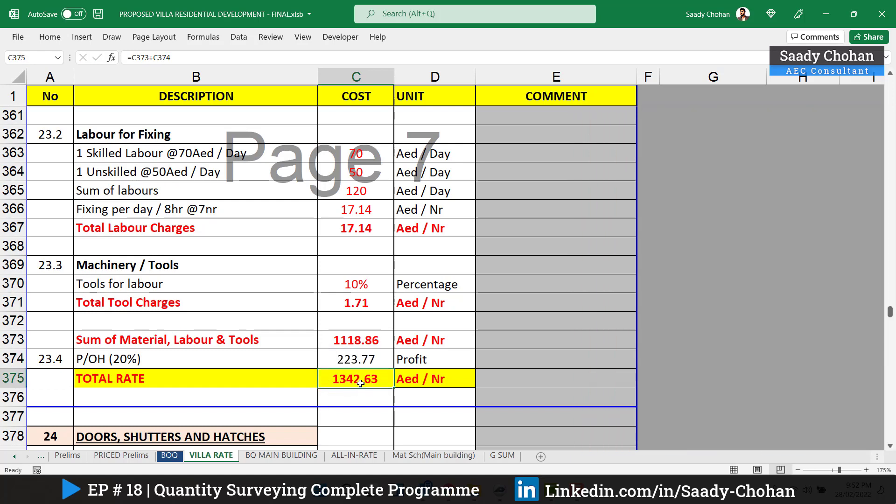
# Compare the W1 window rate in the BOQ with the glass cost in the VILLA RATE window analysis.
pyautogui.click(168, 457)
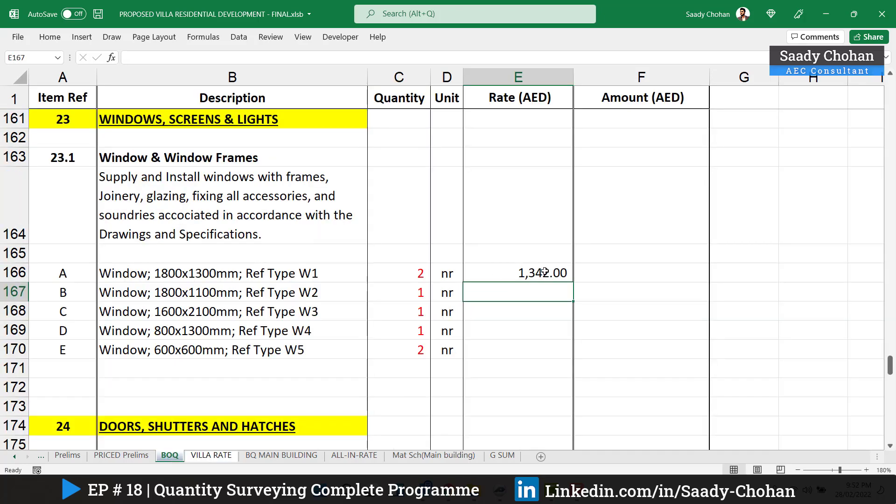
pyautogui.click(517, 273)
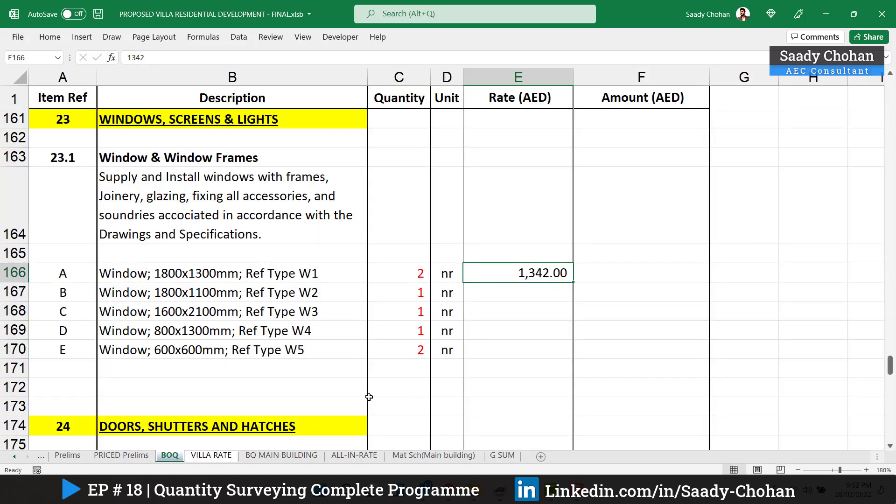
pyautogui.click(211, 456)
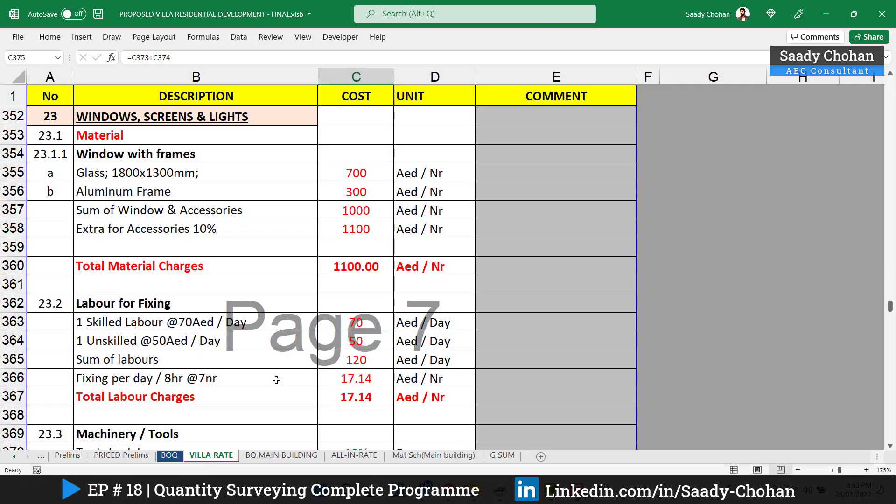
pyautogui.click(360, 174)
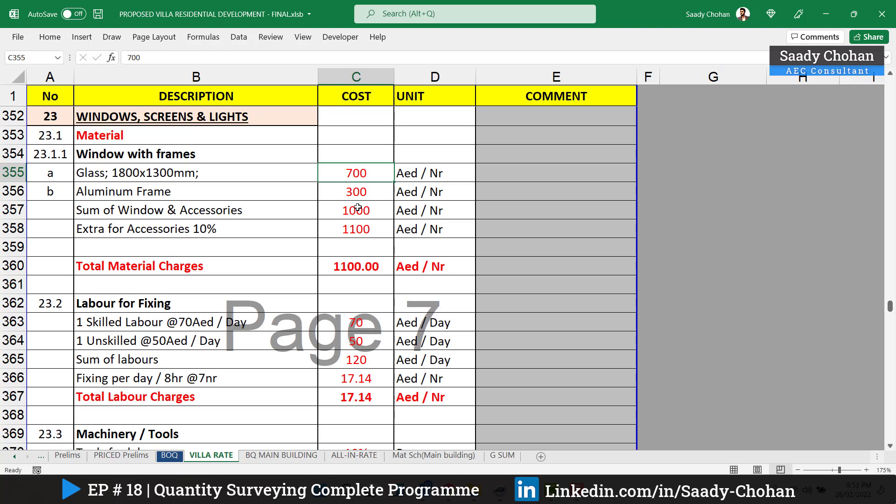
# Check the Doors, Shutters and Hatches analysis in VILLA RATE against the aluminium and timber door set items in the BOQ.
pyautogui.scroll(-1, 220, 171)
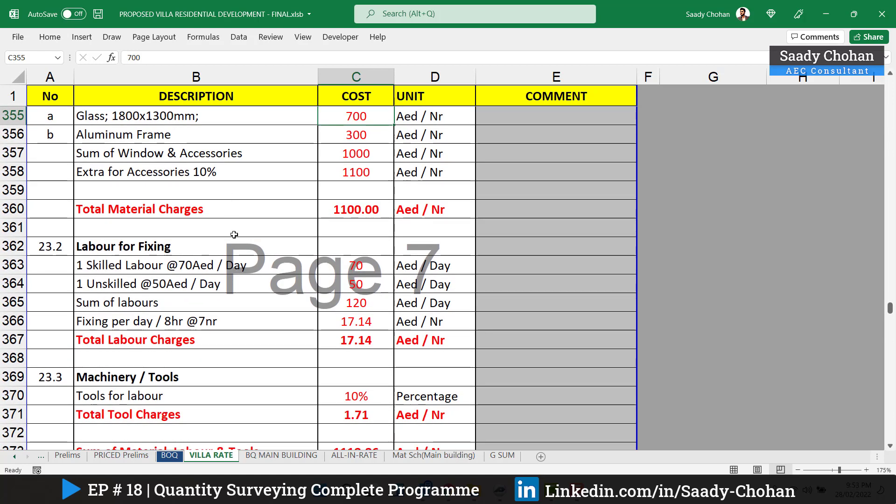
pyautogui.scroll(-8, 260, 224)
pyautogui.click(565, 315)
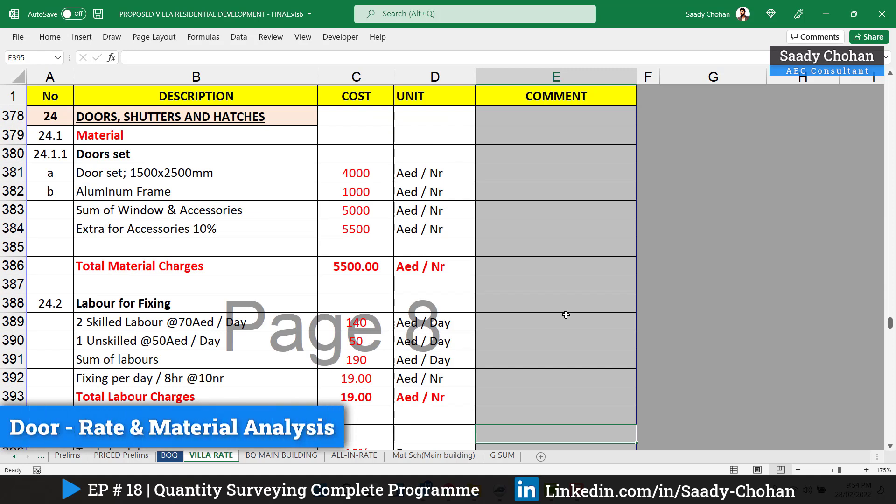
pyautogui.click(170, 455)
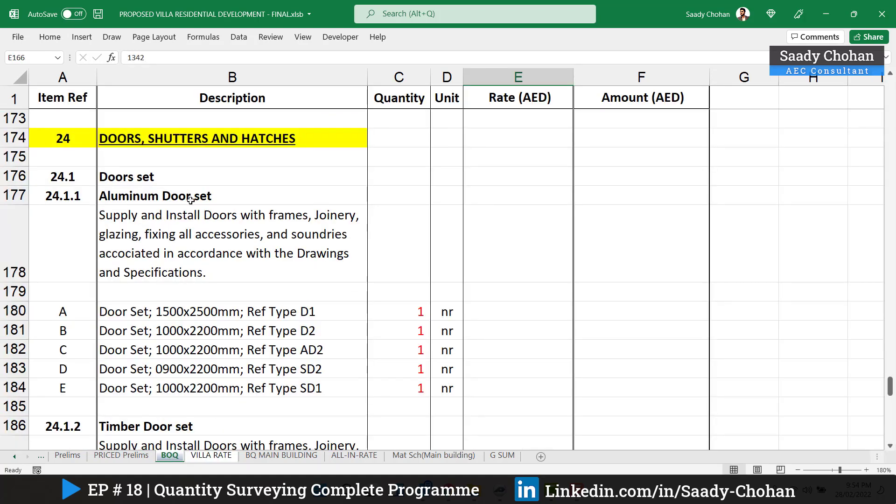
pyautogui.scroll(-3, 191, 200)
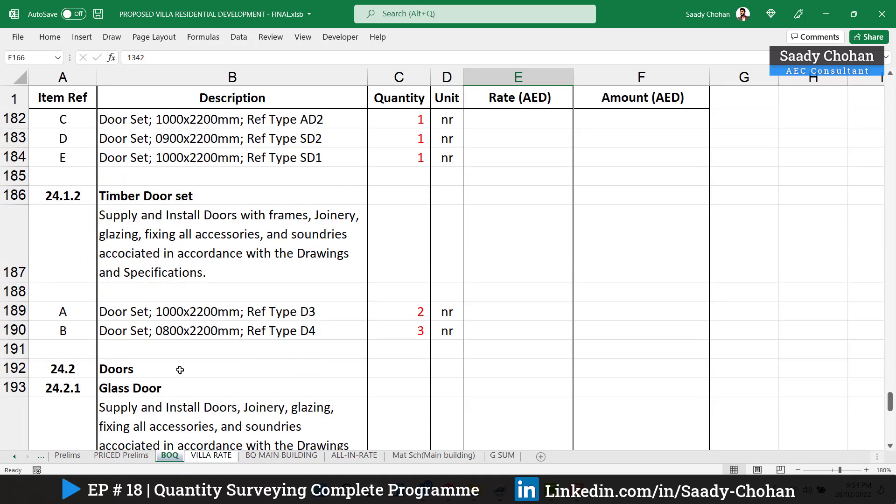
pyautogui.scroll(2, 179, 371)
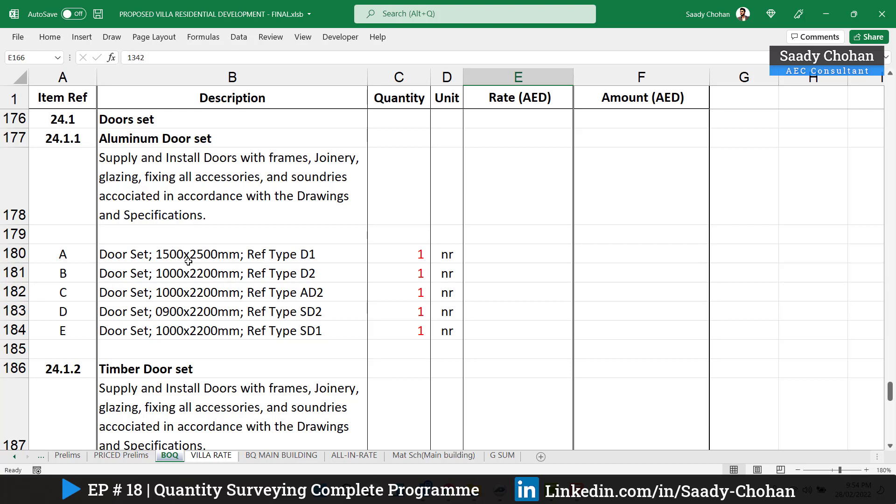
pyautogui.click(211, 455)
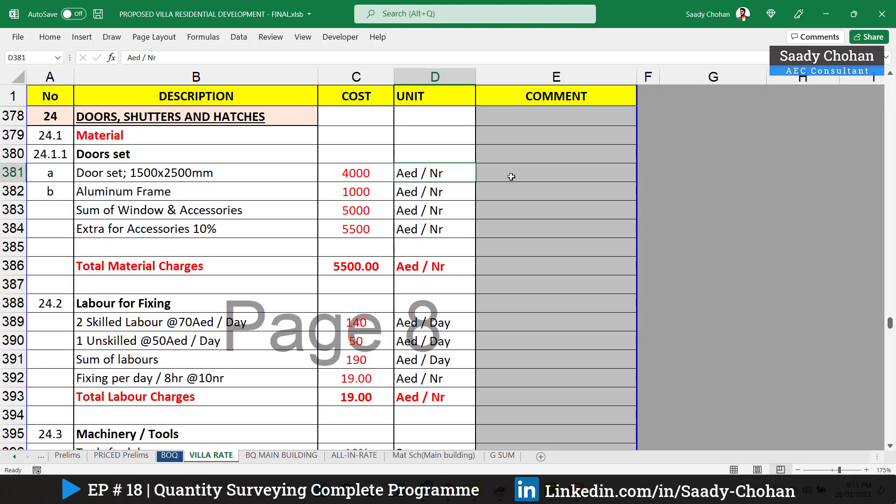
# Inspect the costs of the 1500x2500mm door set and aluminium frame, plus their sum and 10% accessories formulas.
pyautogui.click(512, 176)
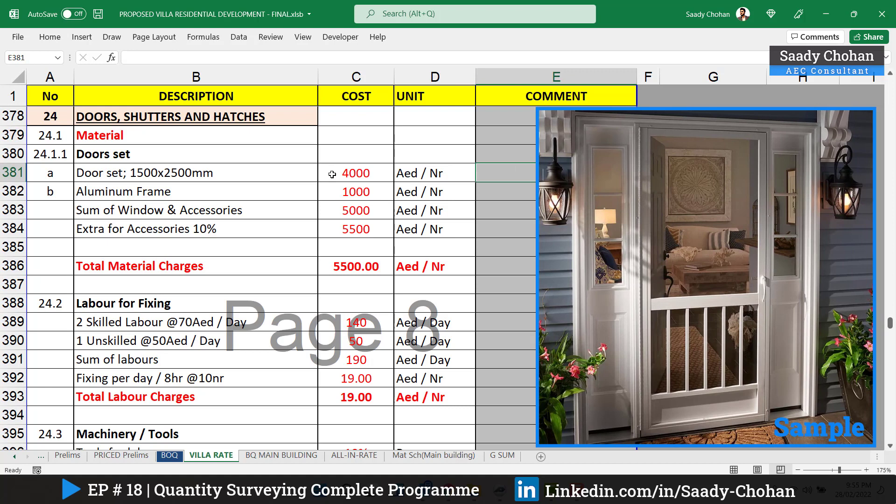
pyautogui.click(332, 174)
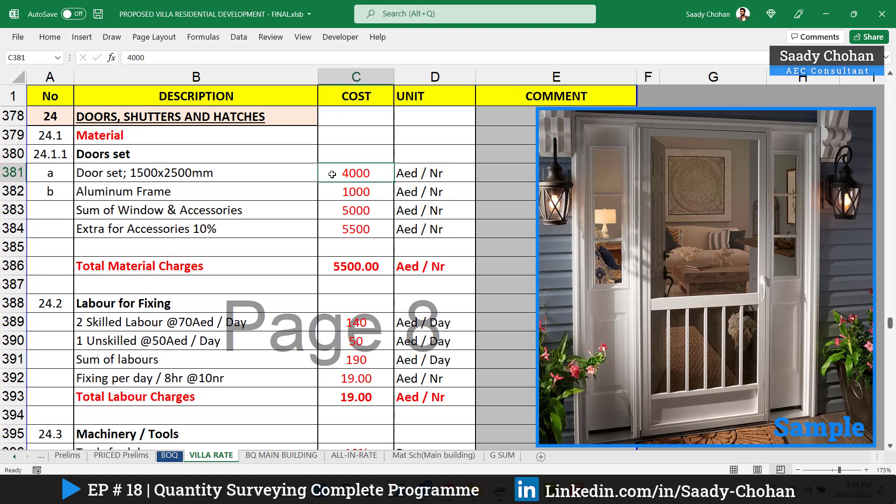
pyautogui.click(359, 193)
pyautogui.click(384, 210)
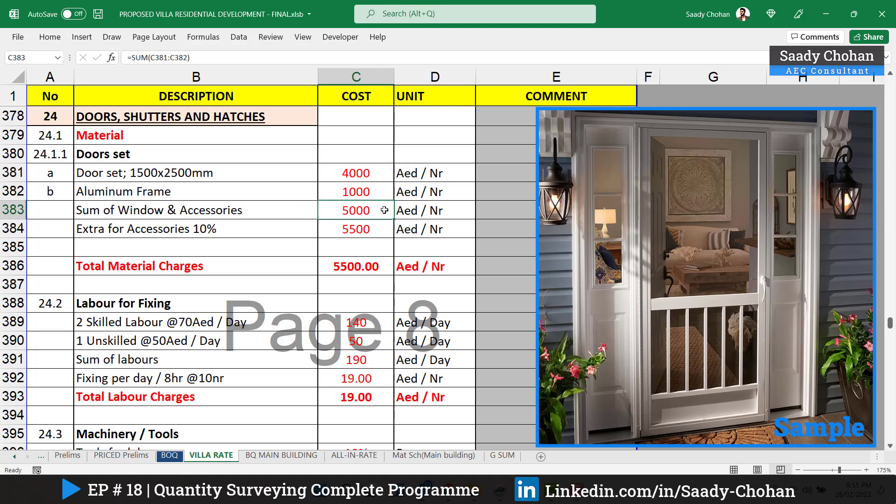
pyautogui.click(381, 229)
pyautogui.doubleClick(382, 230)
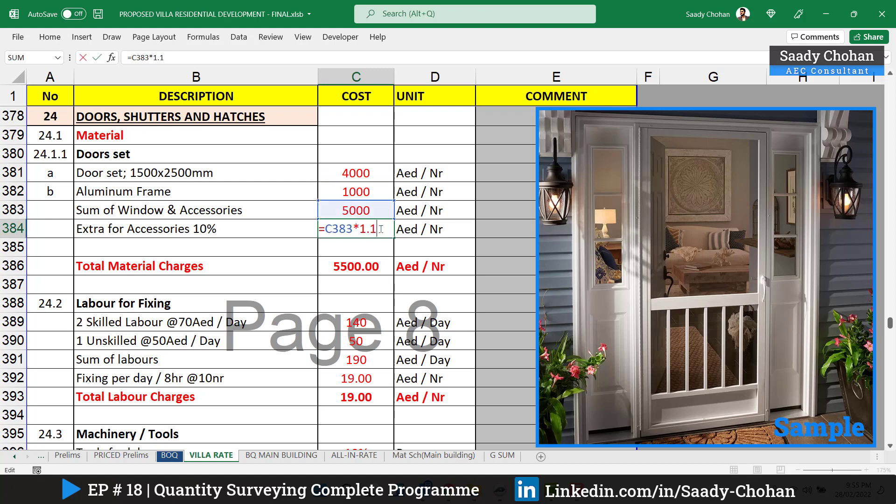
pyautogui.press('Return')
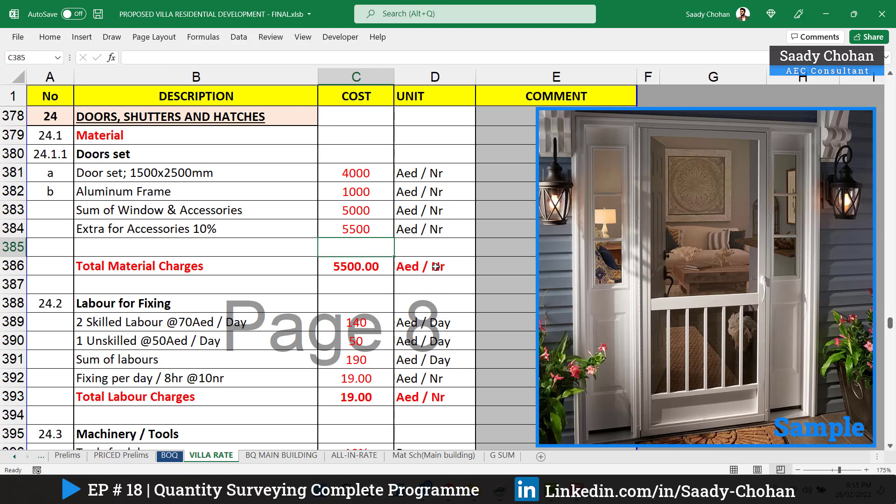
# Total the skilled and unskilled labour costs with a sum in the door analysis's Sum of labours row.
pyautogui.scroll(-2, 474, 251)
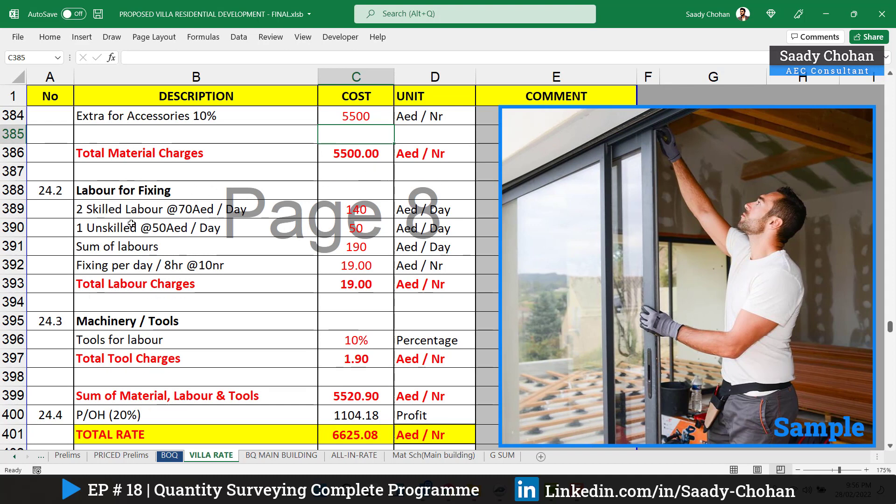
pyautogui.click(330, 250)
pyautogui.hotkey('alt', '=')
pyautogui.press('Return')
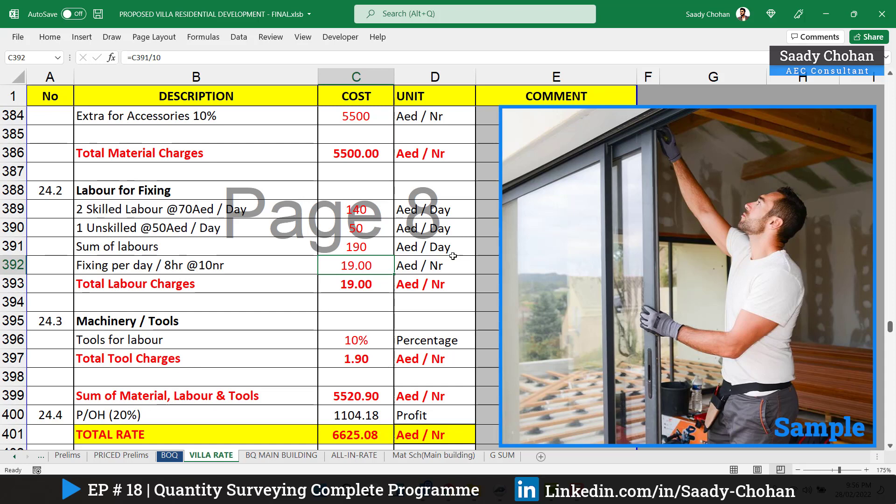
# Switch to the BOQ and back to VILLA RATE, and inspect the door's fixing per day formula based on 10 nr.
pyautogui.click(169, 455)
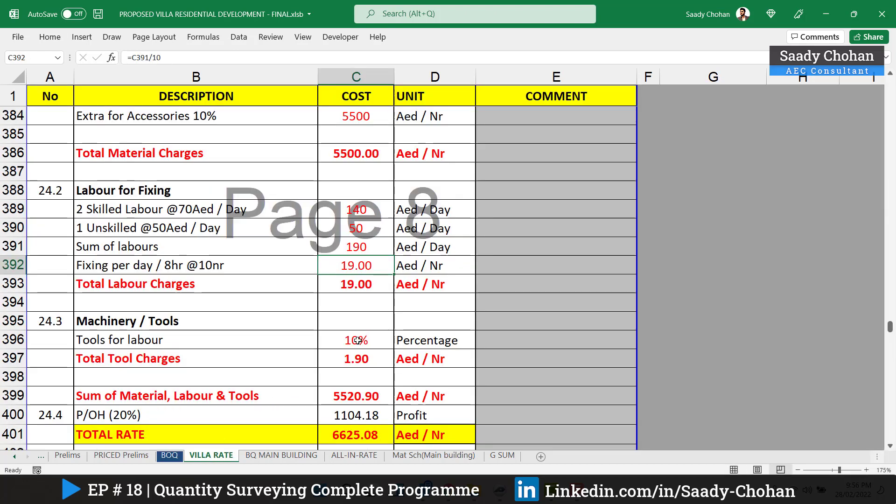
pyautogui.click(205, 456)
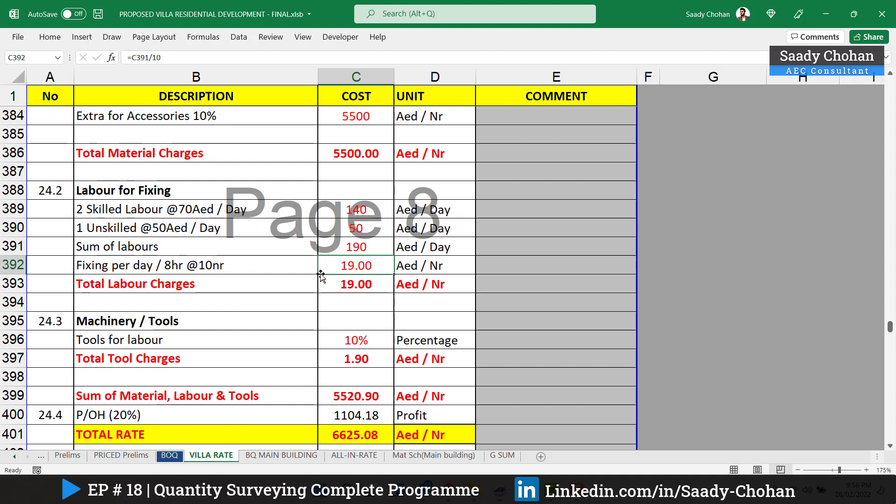
pyautogui.doubleClick(332, 267)
pyautogui.press('Return')
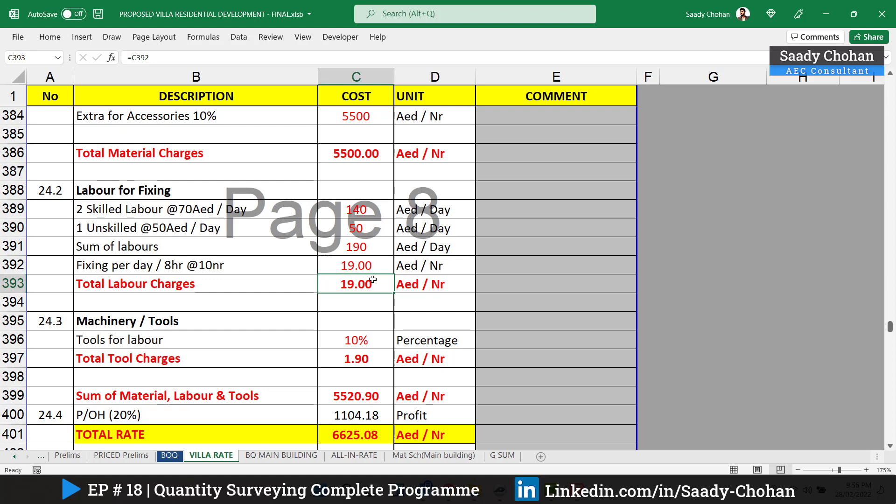
# Review the door's tool charges and inspect the formula adding its material, labour and tools.
pyautogui.scroll(2, 372, 279)
pyautogui.scroll(-2, 355, 326)
pyautogui.click(336, 376)
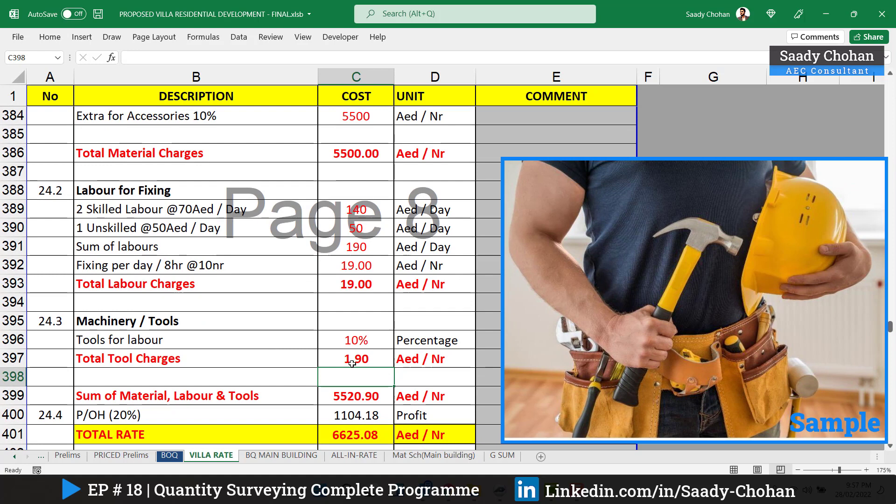
pyautogui.click(326, 397)
pyautogui.doubleClick(327, 396)
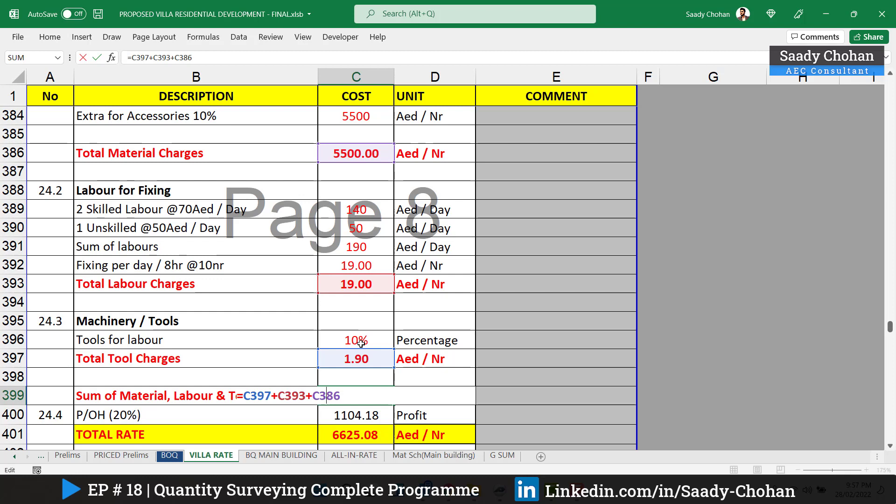
pyautogui.press('Return')
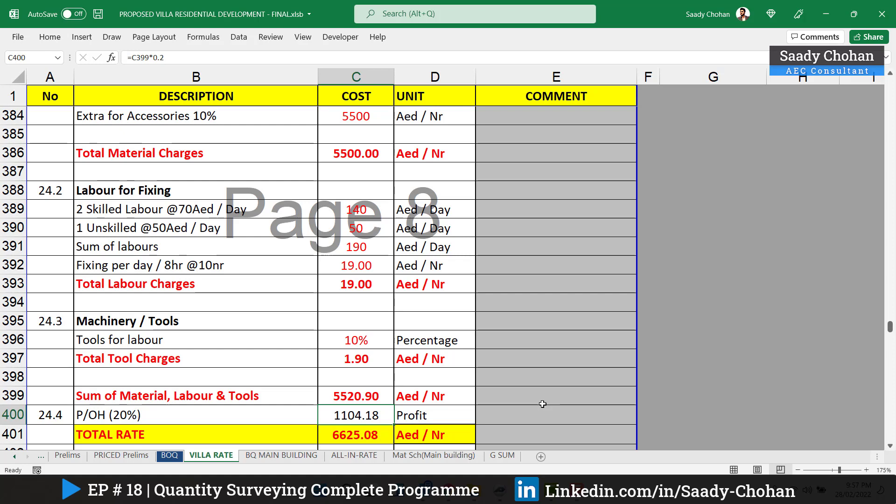
# Enter 6625 as the rate for the 1500x2500mm D1 door set in the BOQ and check it against the VILLA RATE total.
pyautogui.click(169, 455)
pyautogui.click(512, 254)
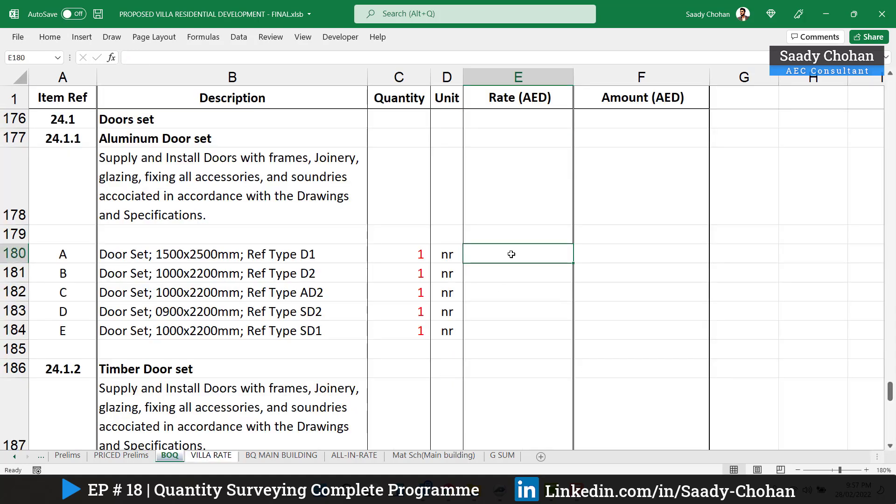
pyautogui.write('6,625')
pyautogui.press('Return')
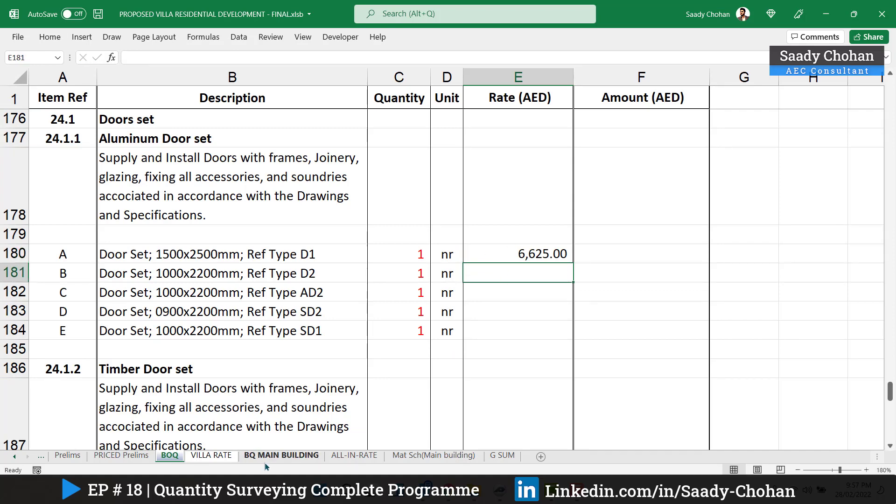
pyautogui.click(212, 457)
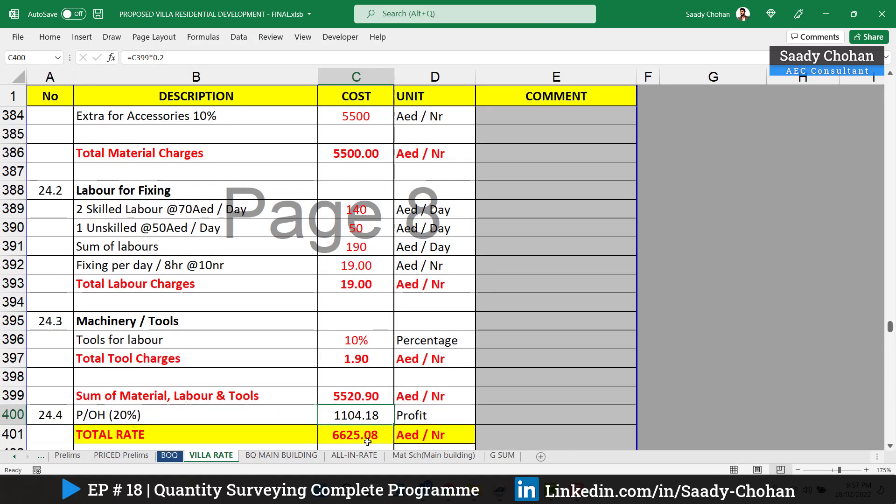
pyautogui.click(170, 456)
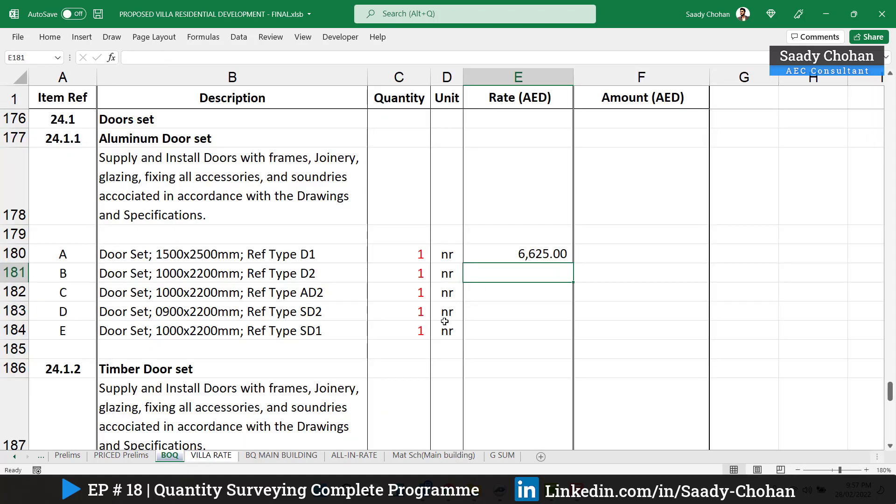
# Look back over the door and window analyses in VILLA RATE and go to the Balustrades section.
pyautogui.click(214, 460)
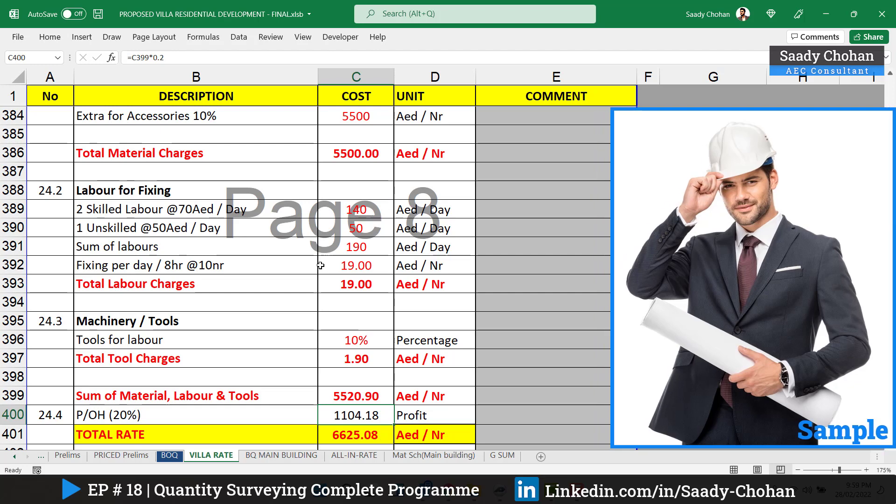
pyautogui.scroll(9, 320, 266)
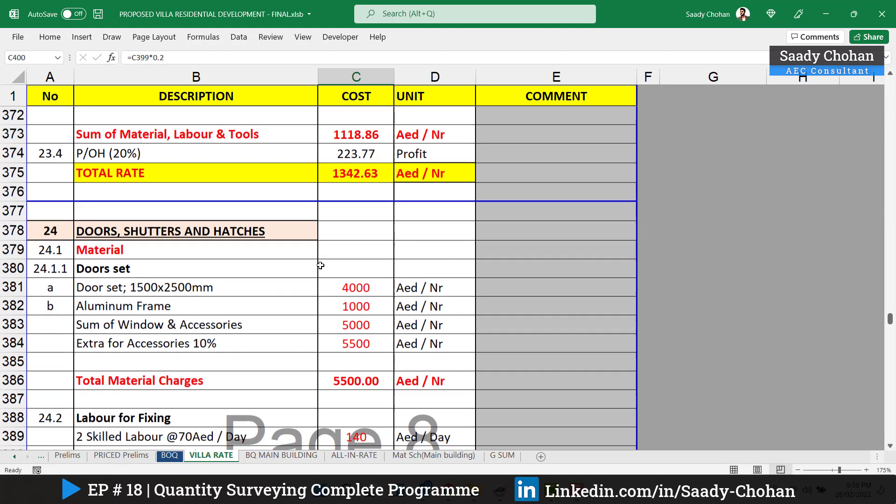
pyautogui.scroll(3, 320, 265)
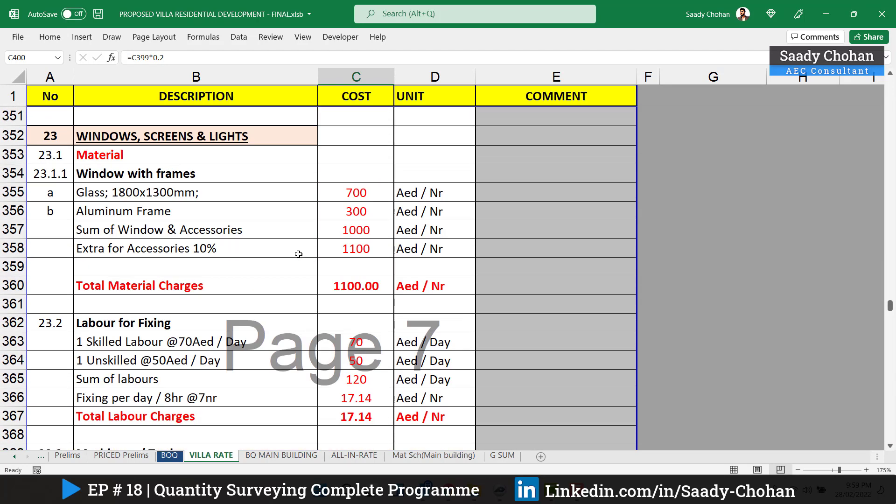
pyautogui.scroll(-9, 151, 169)
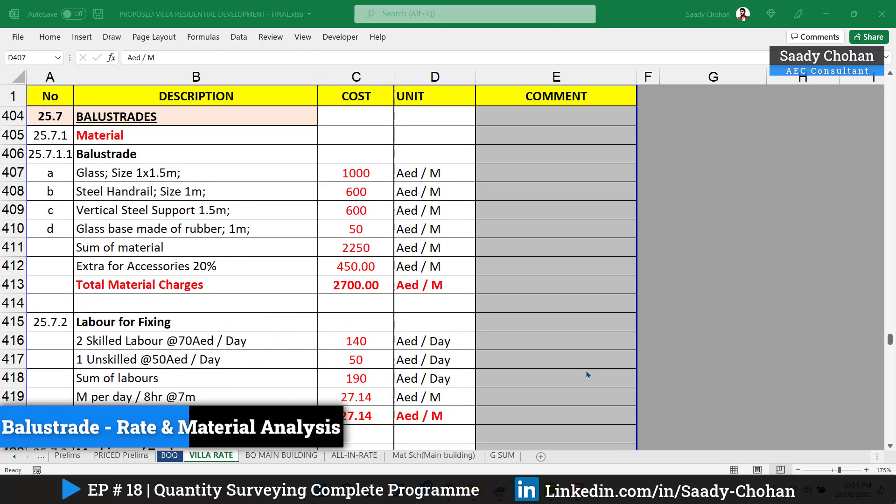
# Check the 1.5m high glazed balustrade item in the BOQ and return to its analysis in VILLA RATE.
pyautogui.click(462, 175)
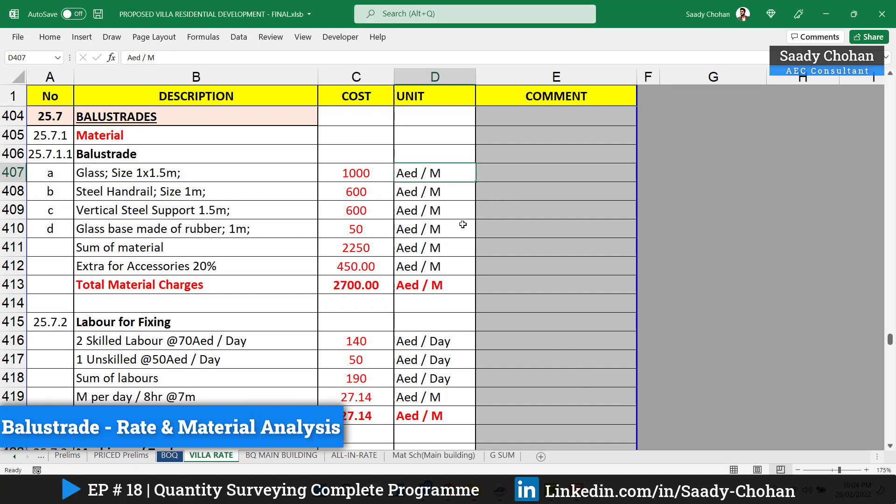
pyautogui.click(169, 455)
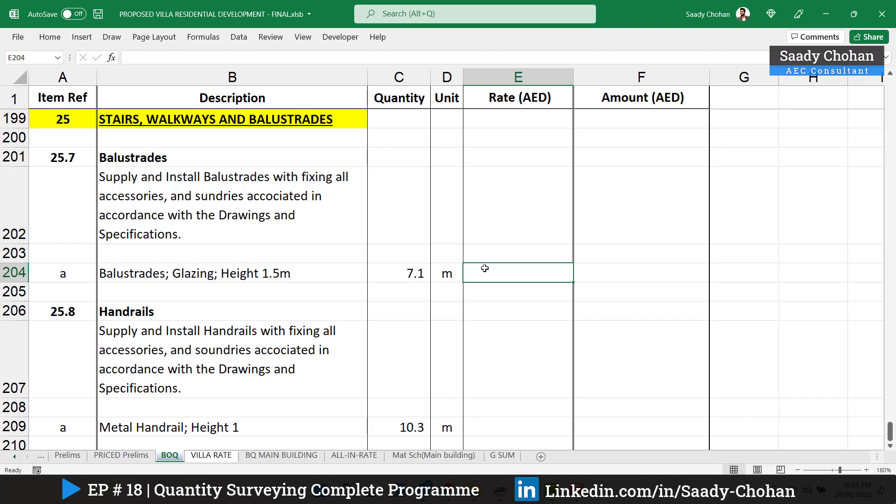
pyautogui.click(669, 272)
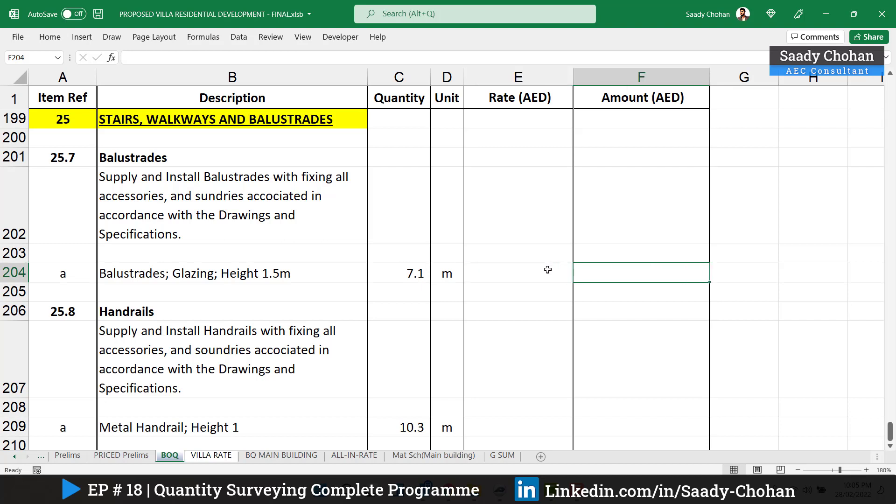
pyautogui.click(211, 456)
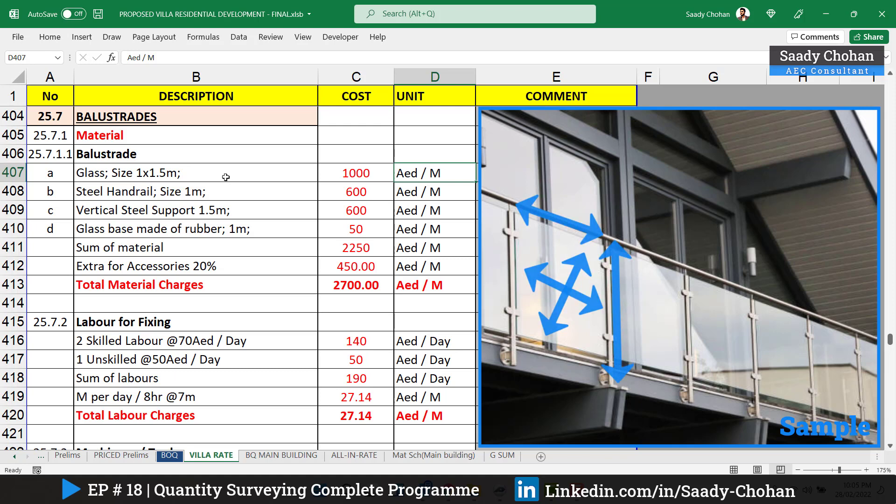
# Review the balustrade's glass, handrail, steel support and rubber base costs, and inspect the material sum, 20% accessories and total formulas.
pyautogui.click(226, 177)
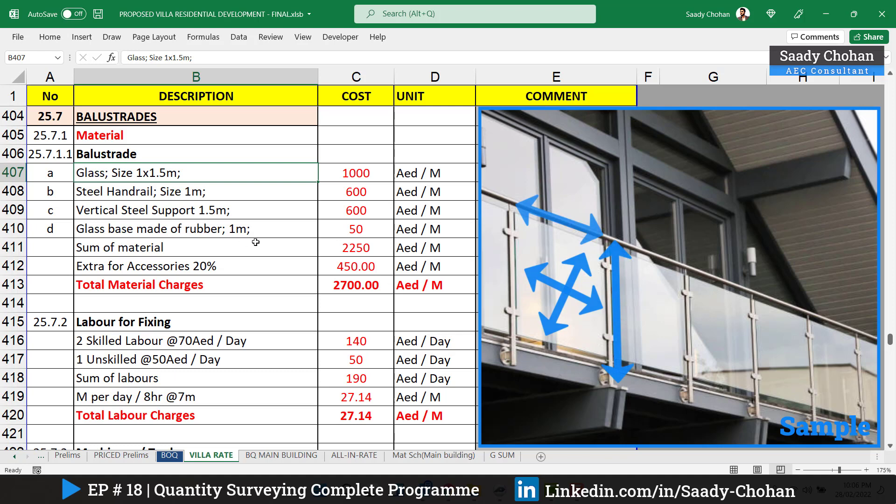
pyautogui.click(339, 173)
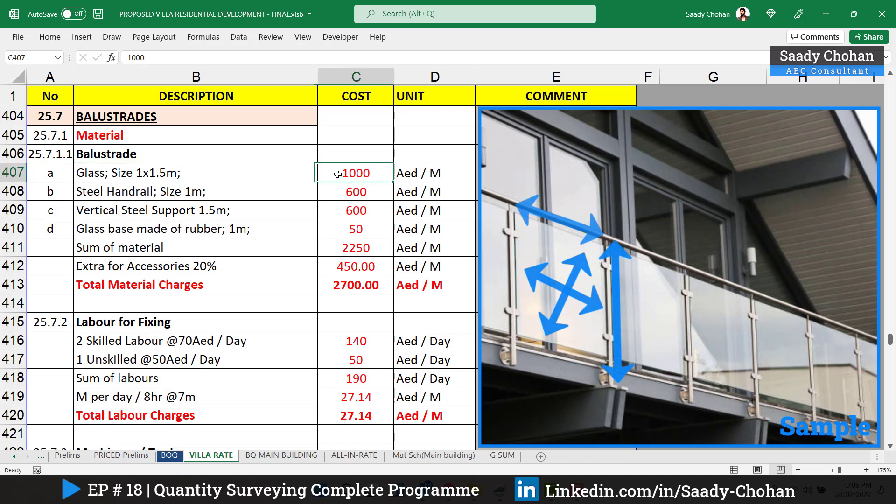
pyautogui.click(335, 192)
pyautogui.click(335, 209)
pyautogui.click(337, 230)
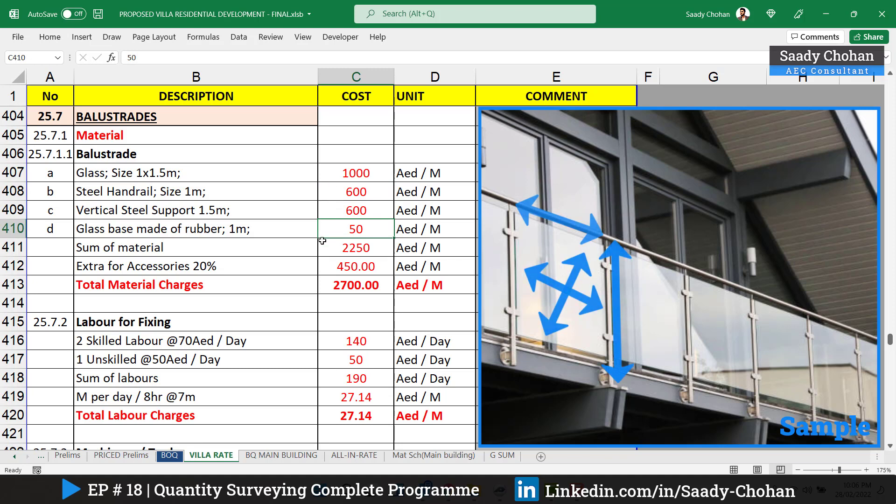
pyautogui.click(334, 249)
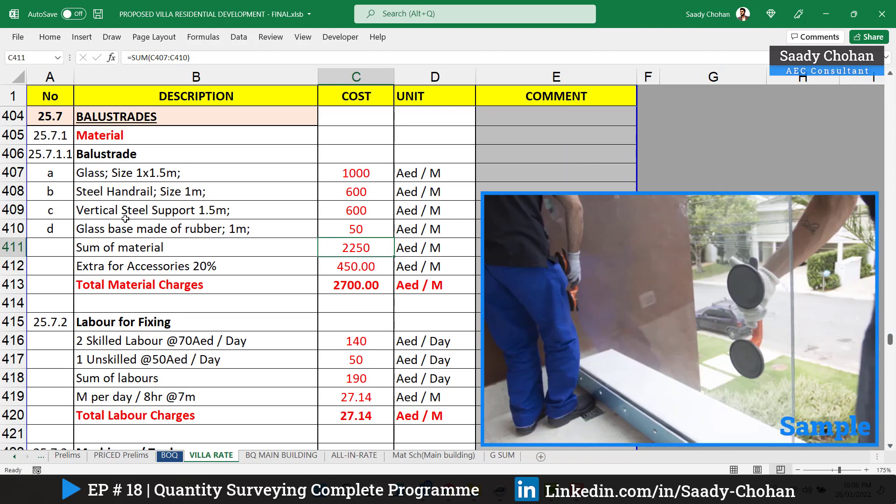
pyautogui.doubleClick(328, 270)
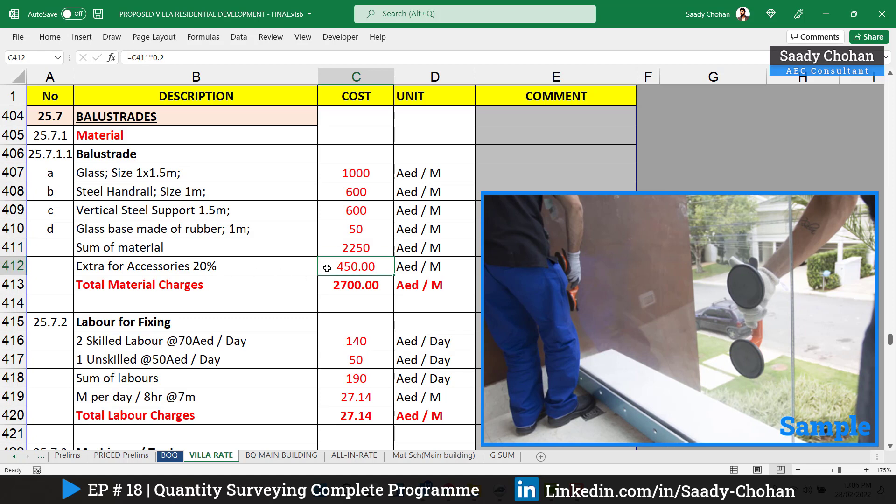
pyautogui.press('Return')
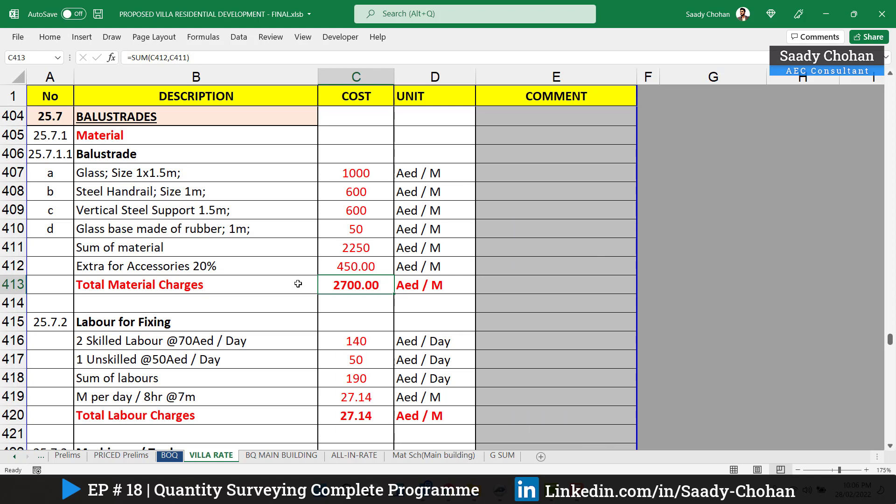
# Inspect the formulas for the balustrade's sum of labours, metres per day and total labour charges.
pyautogui.scroll(-2, 298, 284)
pyautogui.scroll(-1, 297, 284)
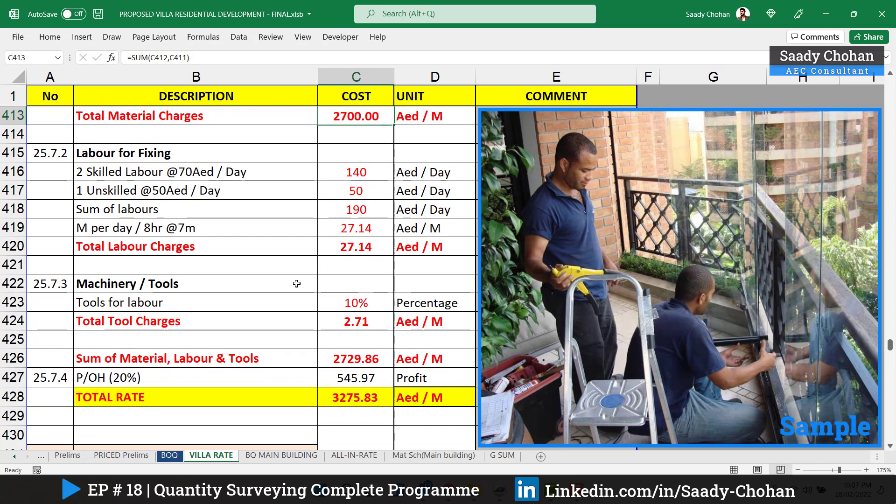
pyautogui.click(336, 213)
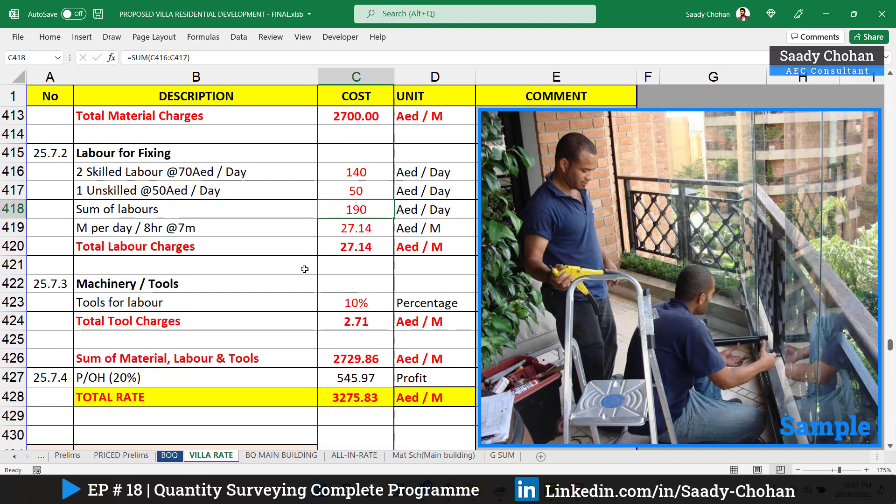
pyautogui.press('Down')
pyautogui.press('Down')
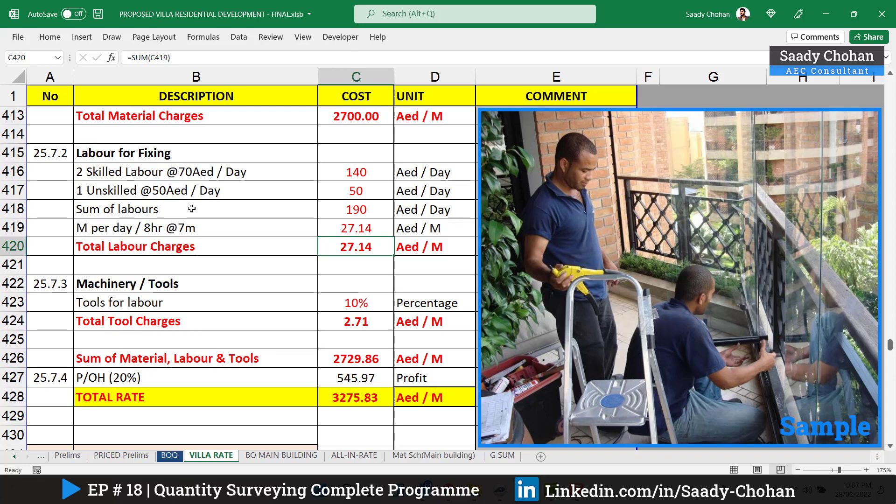
# Compare with the balustrade item in the BOQ, and inspect the VILLA RATE formula dividing the labour sum by 7 m per day.
pyautogui.click(170, 456)
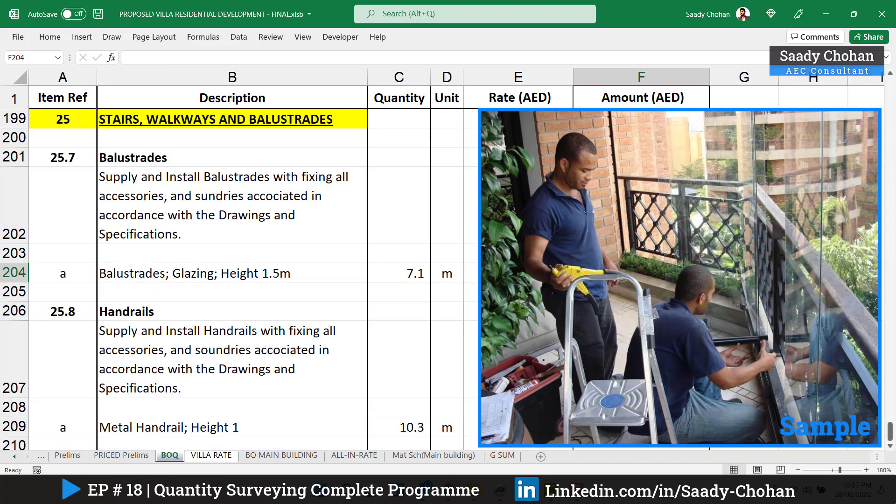
pyautogui.click(205, 456)
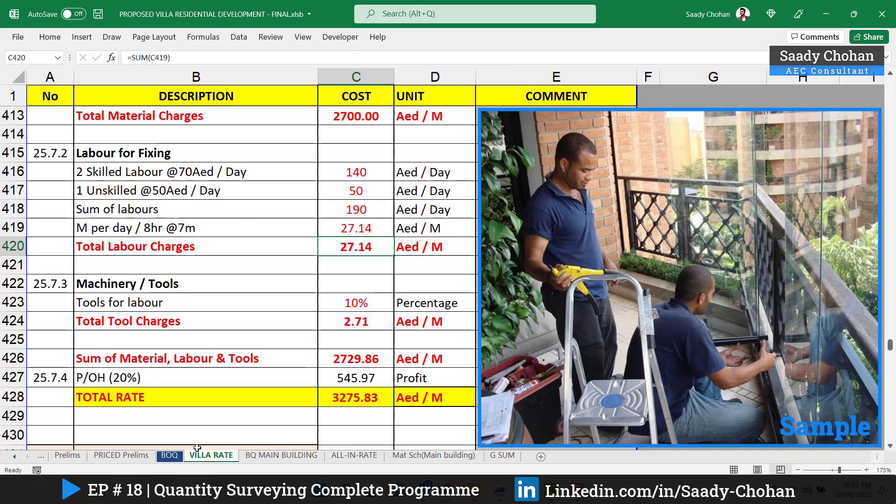
pyautogui.click(249, 299)
pyautogui.click(250, 266)
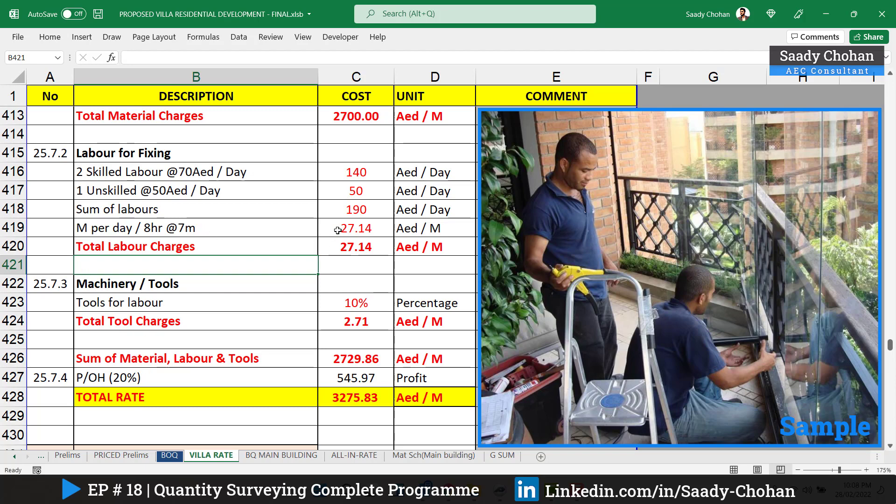
pyautogui.doubleClick(337, 229)
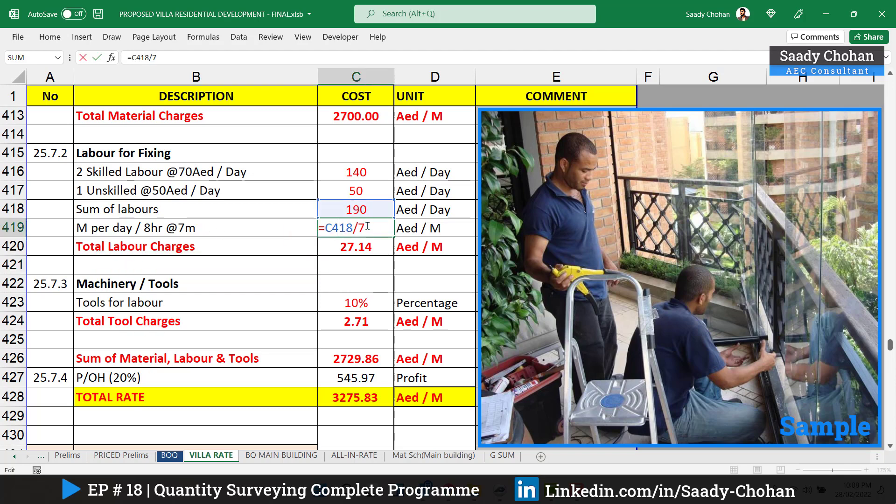
pyautogui.press('Return')
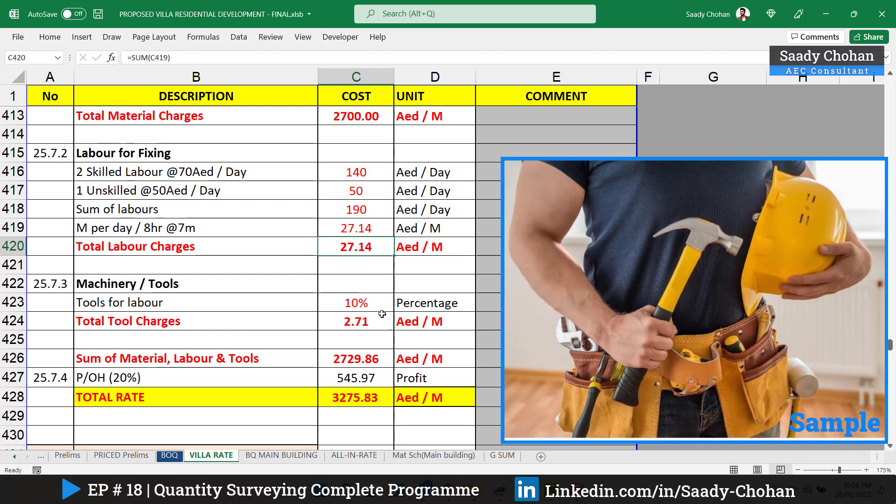
# Inspect the balustrade formulas for tool charges, the material, labour and tools sum, 20% P/OH and the total rate.
pyautogui.click(349, 323)
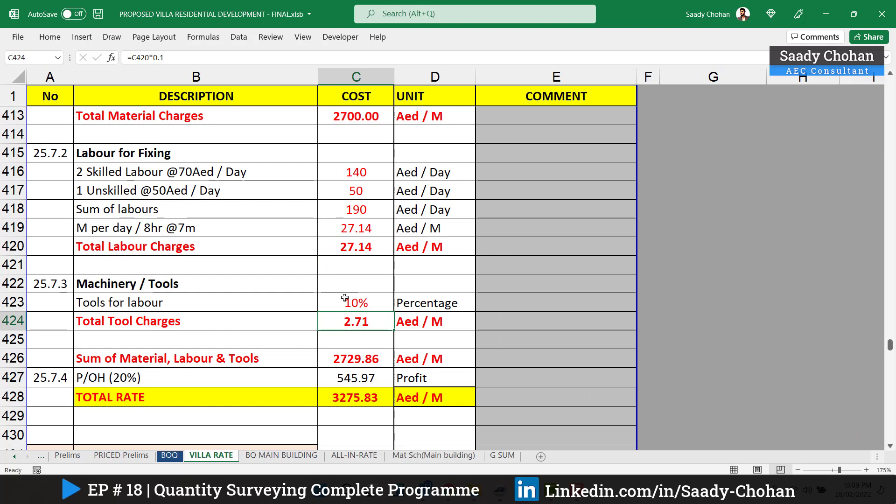
pyautogui.doubleClick(326, 357)
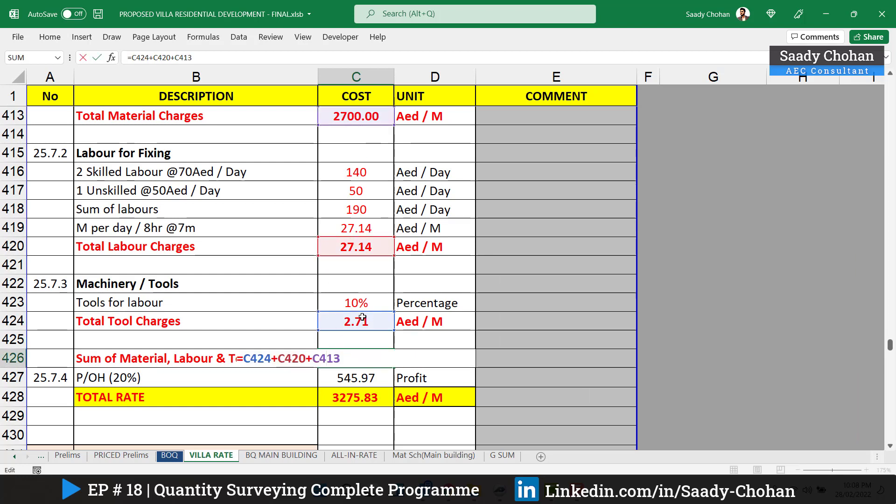
pyautogui.press('Return')
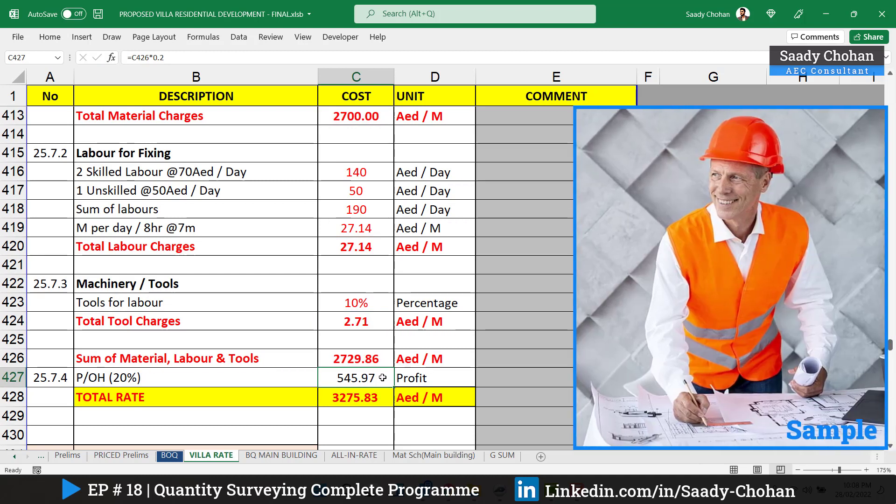
pyautogui.click(329, 400)
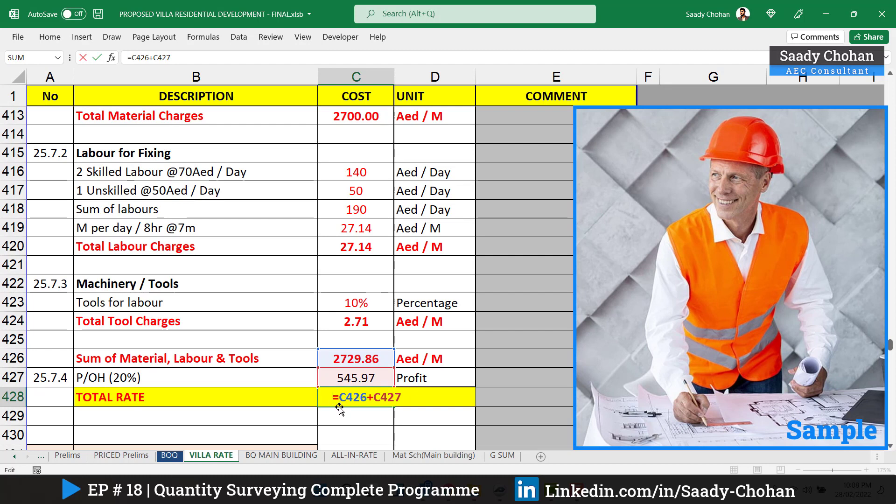
pyautogui.click(340, 421)
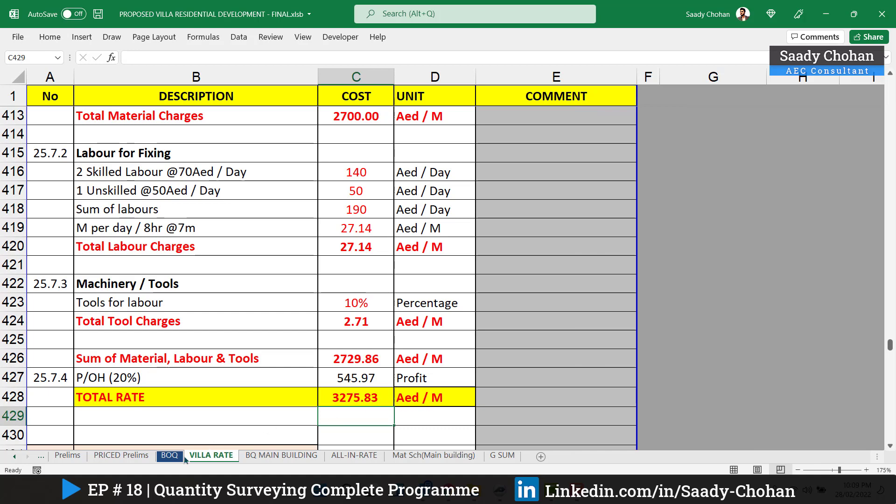
# In the BOQ, link the glazed balustrade's rate to VILLA RATE cell C428 and calculate its amount as rate times quantity.
pyautogui.click(170, 456)
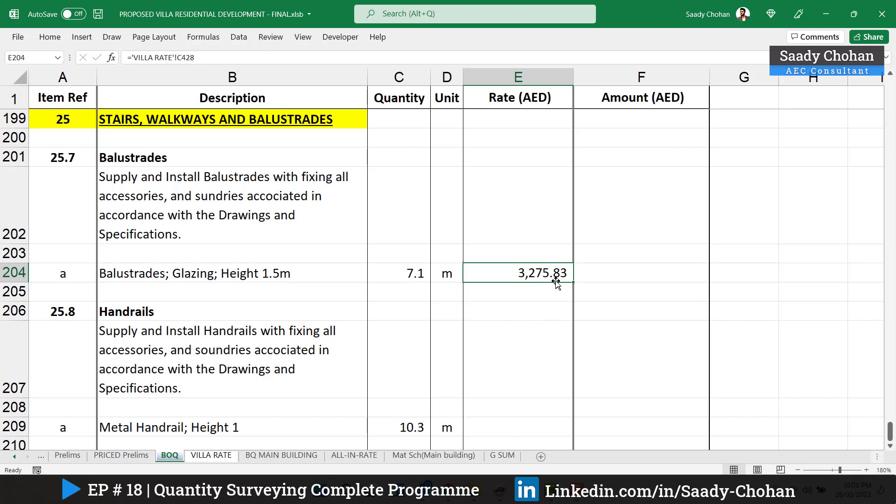
pyautogui.doubleClick(587, 276)
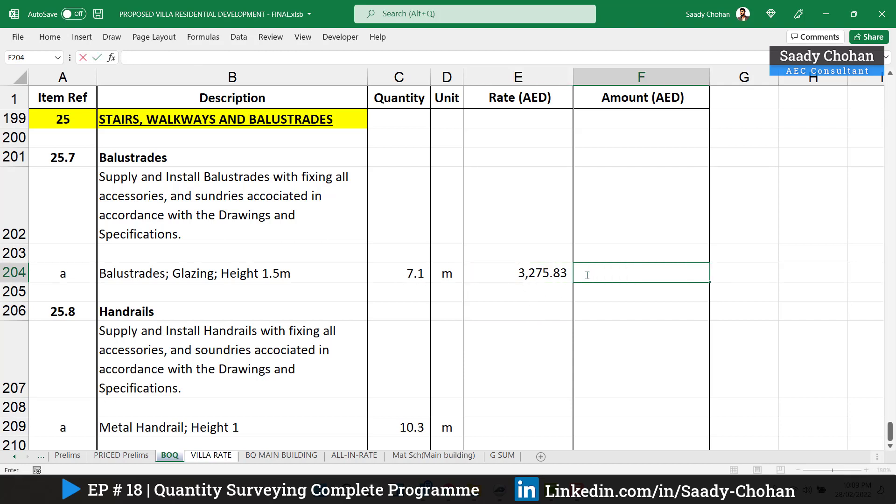
pyautogui.write('=')
pyautogui.click(532, 276)
pyautogui.write('*')
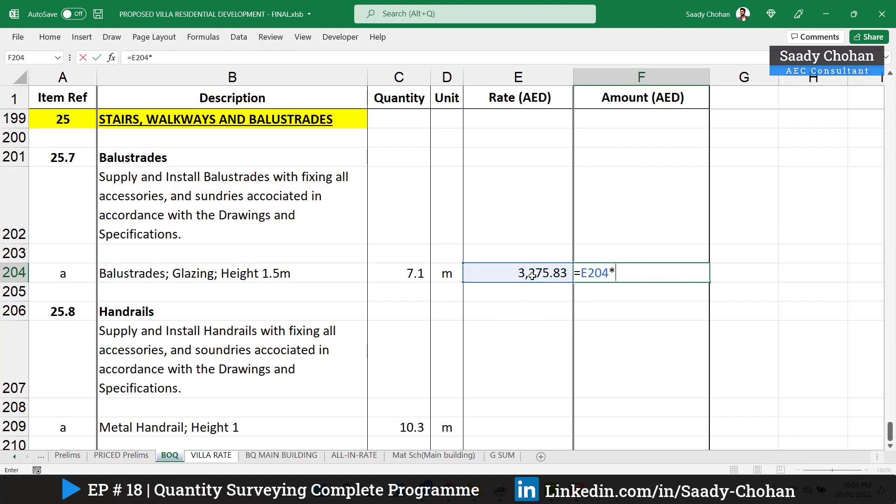
pyautogui.click(414, 275)
pyautogui.press('Return')
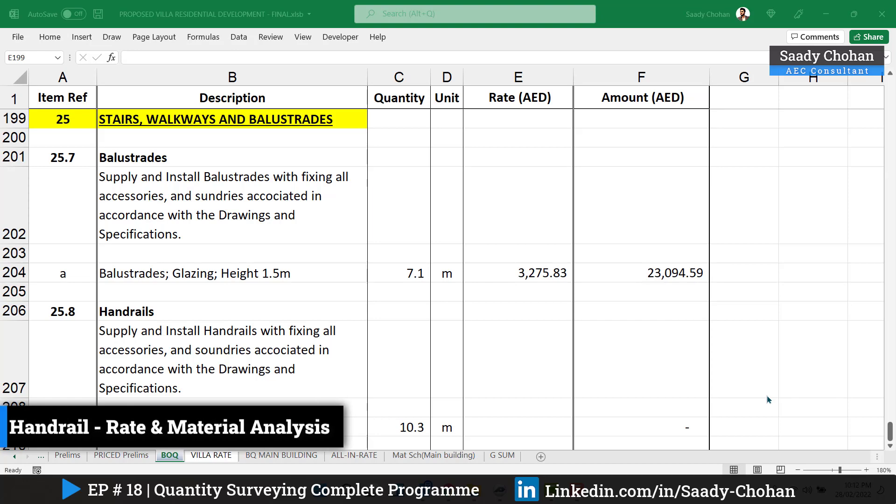
# Go to the staircase handrail analysis in VILLA RATE and examine its material costs, material sum, 20% accessories and total material formulas.
pyautogui.click(209, 453)
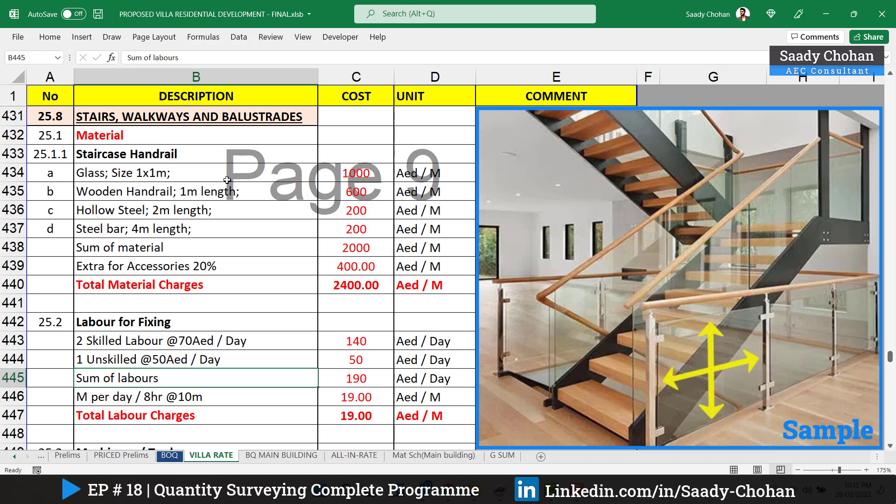
pyautogui.click(332, 172)
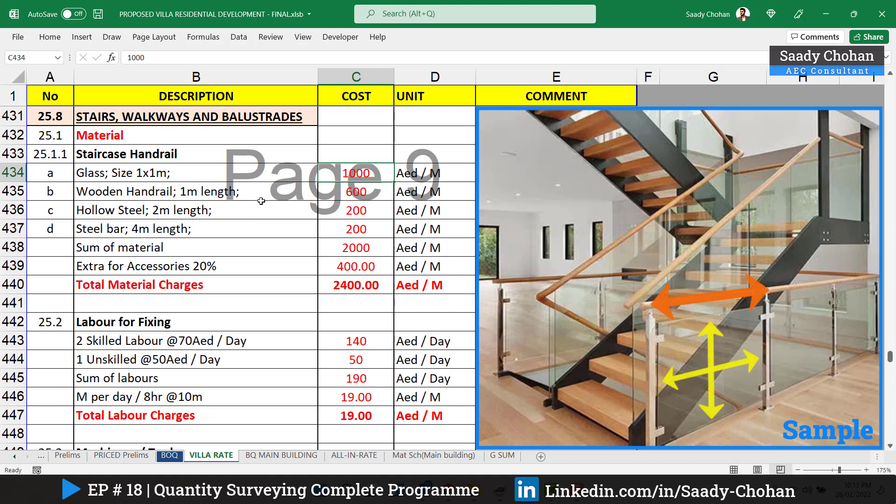
pyautogui.click(344, 189)
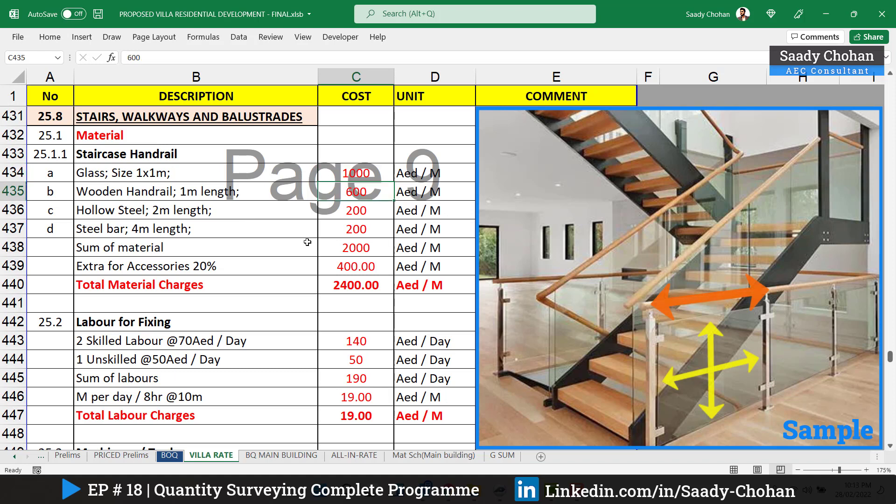
pyautogui.click(276, 212)
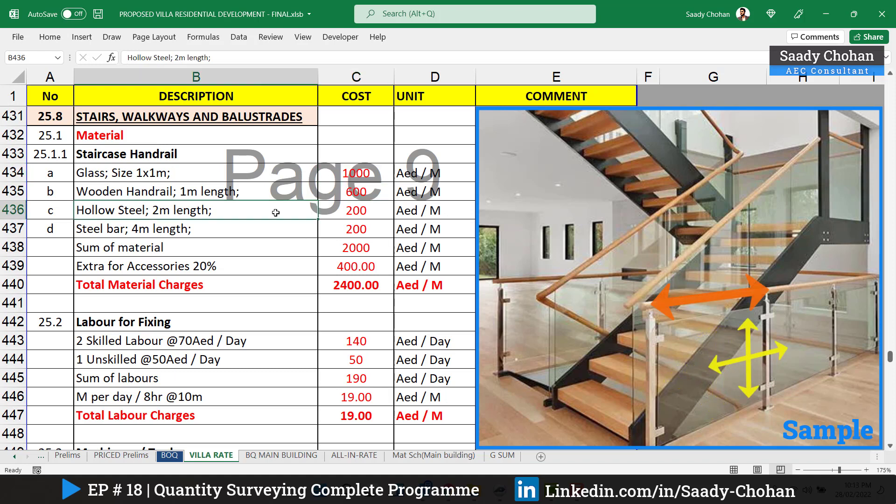
pyautogui.press('Right')
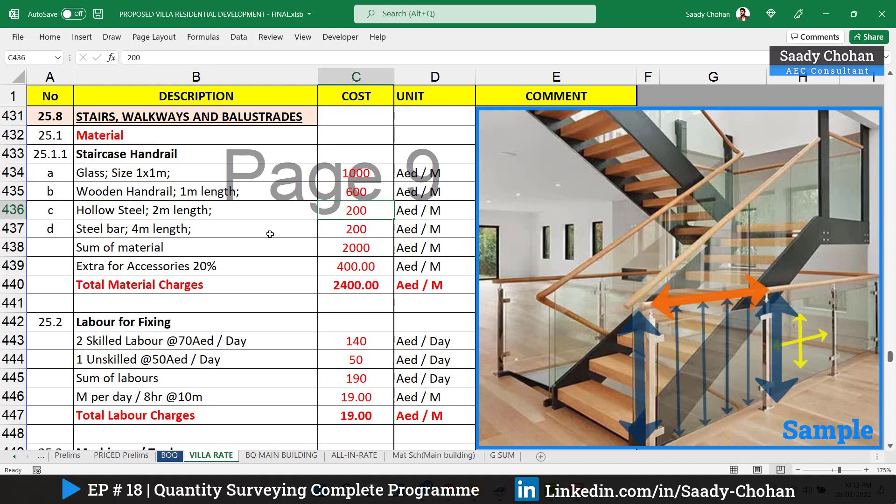
pyautogui.click(322, 231)
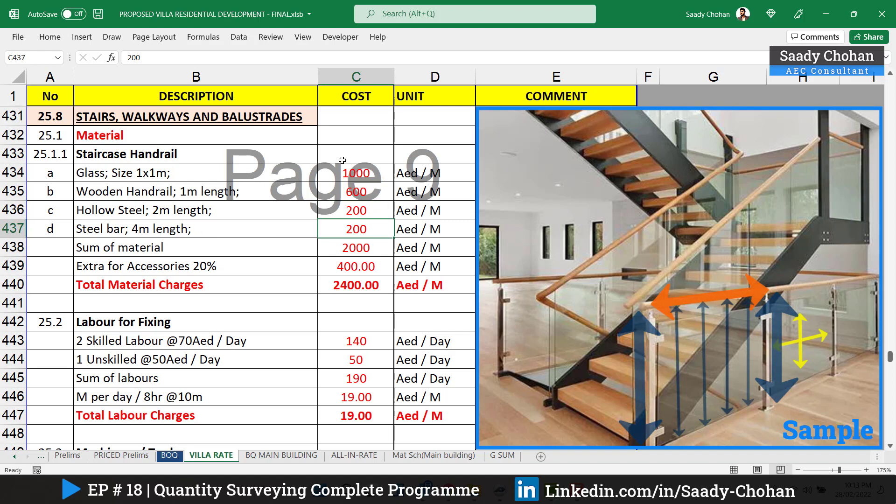
pyautogui.click(337, 252)
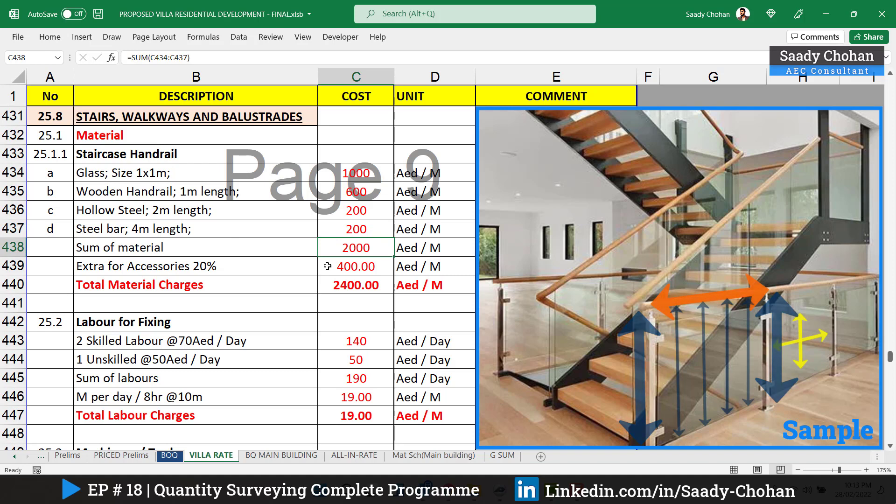
pyautogui.click(327, 266)
pyautogui.click(327, 283)
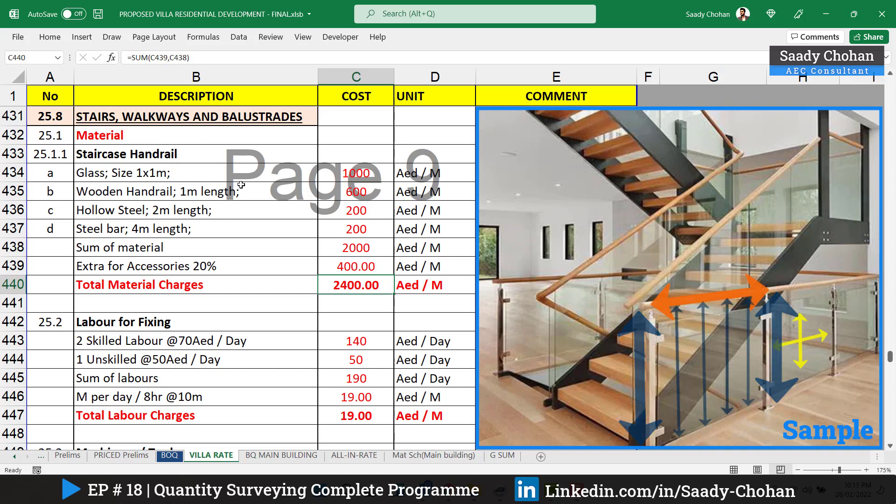
# Examine the staircase handrail's labour sum in VILLA RATE and the formula dividing it by 10 m per day.
pyautogui.scroll(-2, 241, 196)
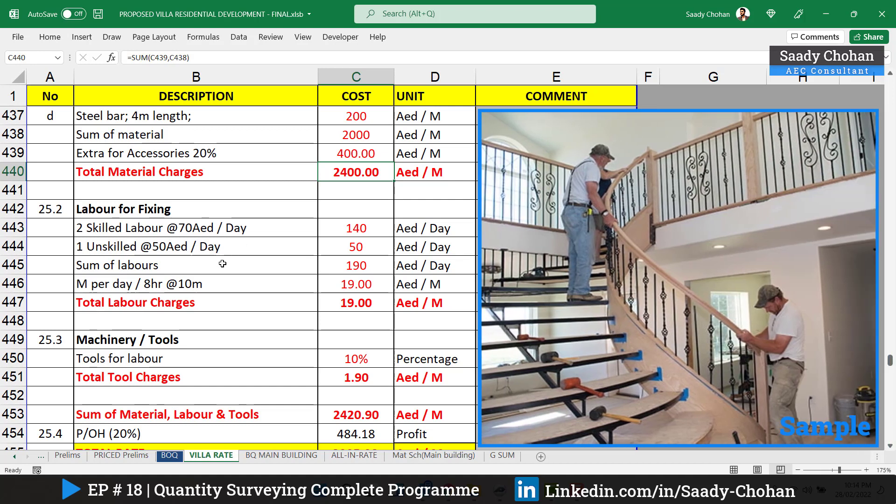
pyautogui.click(335, 271)
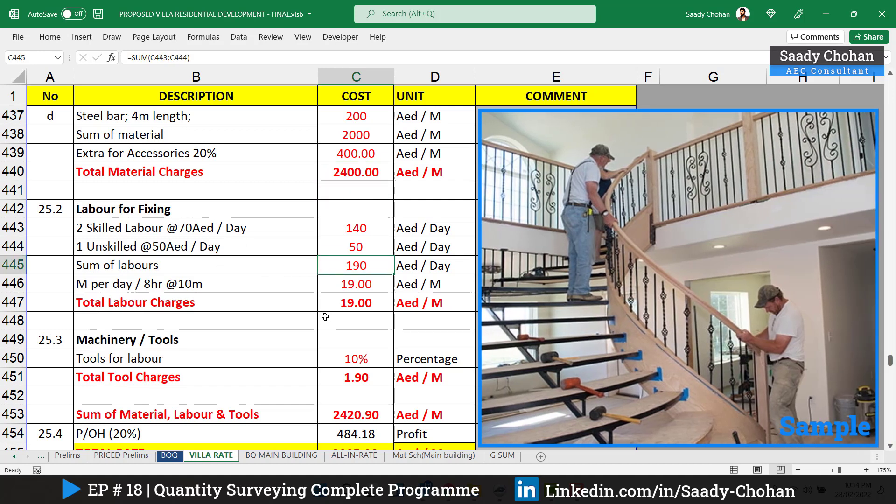
pyautogui.click(333, 289)
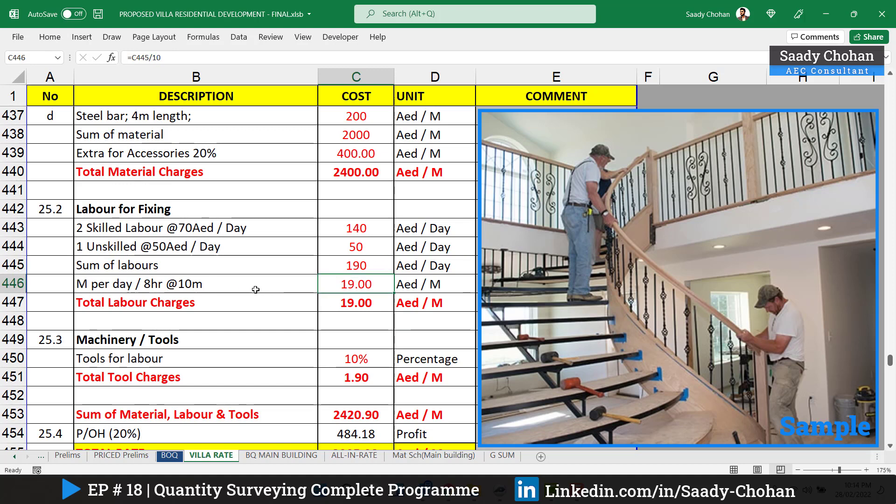
pyautogui.doubleClick(341, 286)
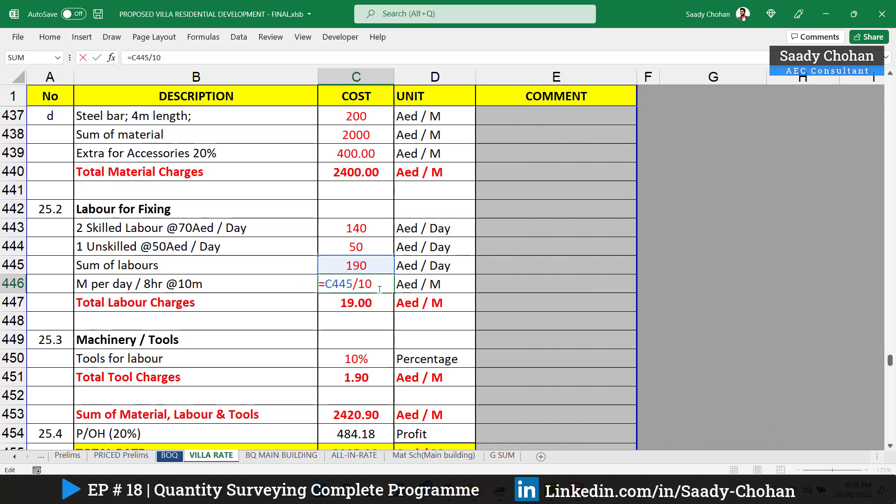
pyautogui.press('Return')
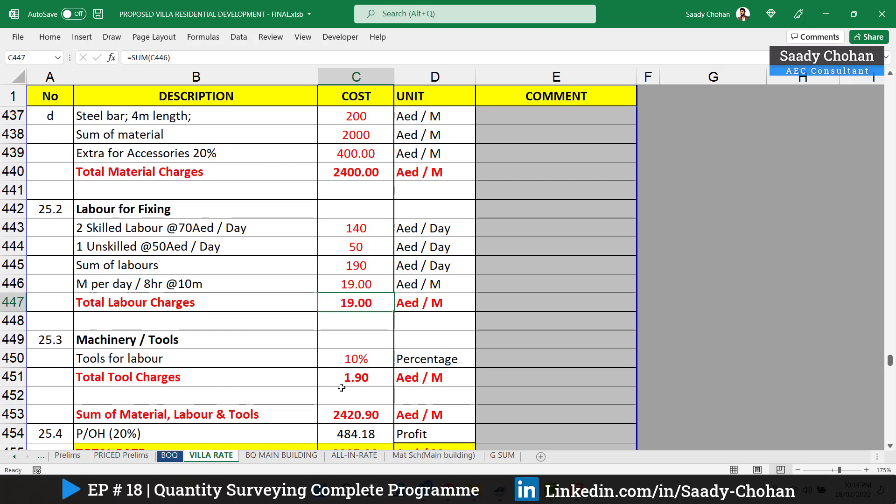
# Inspect the handrail formulas for the sum of material, labour and tools and for the 20% P/OH.
pyautogui.click(340, 414)
pyautogui.doubleClick(340, 414)
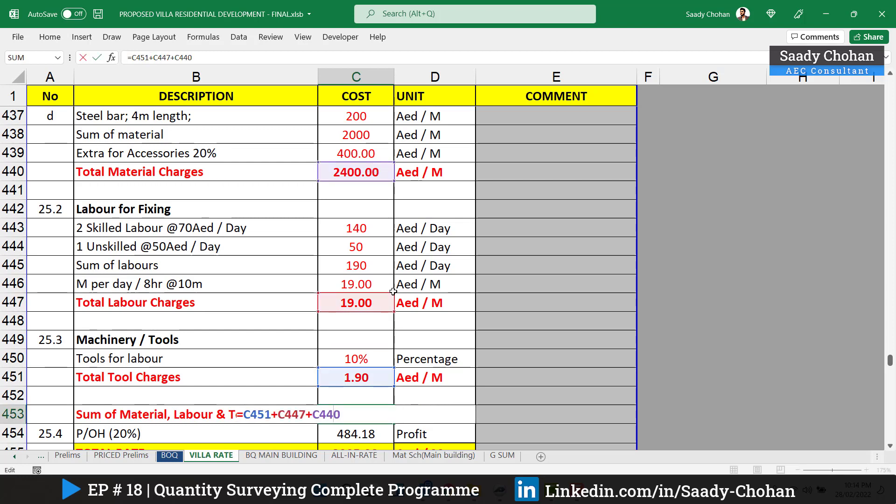
pyautogui.scroll(-1, 432, 306)
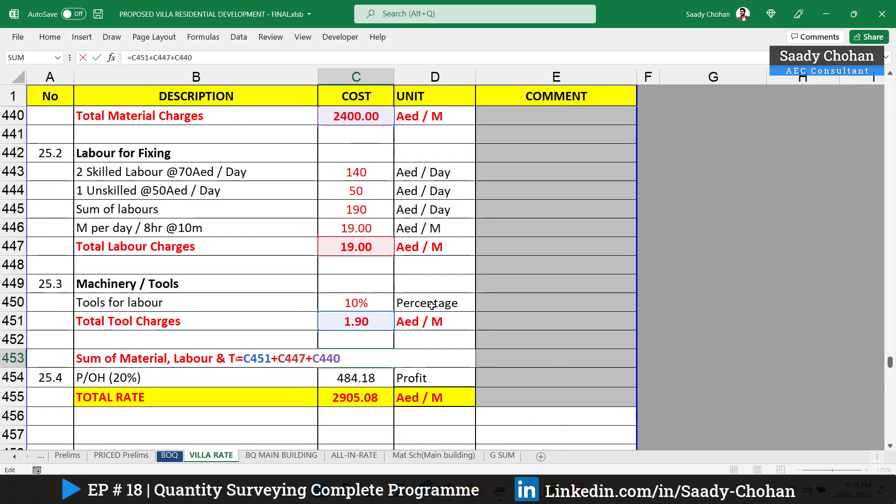
pyautogui.press('Return')
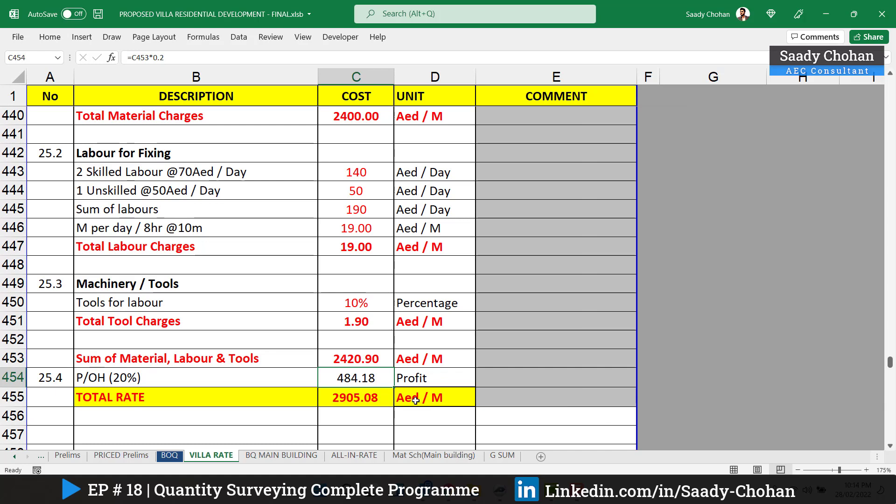
# In the BOQ, enter a rate of 2,905 AED for the Metal Handrail item under 25.8 and review the neighbouring items.
pyautogui.click(170, 455)
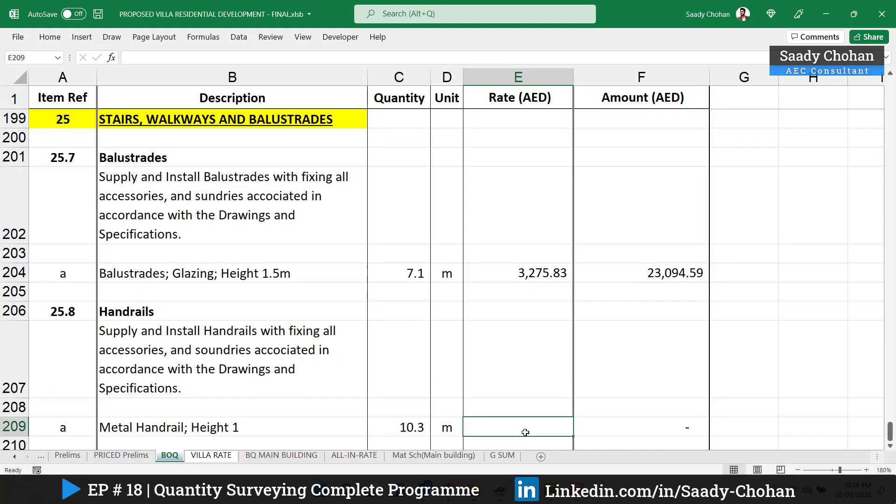
pyautogui.write('2,905')
pyautogui.press('Return')
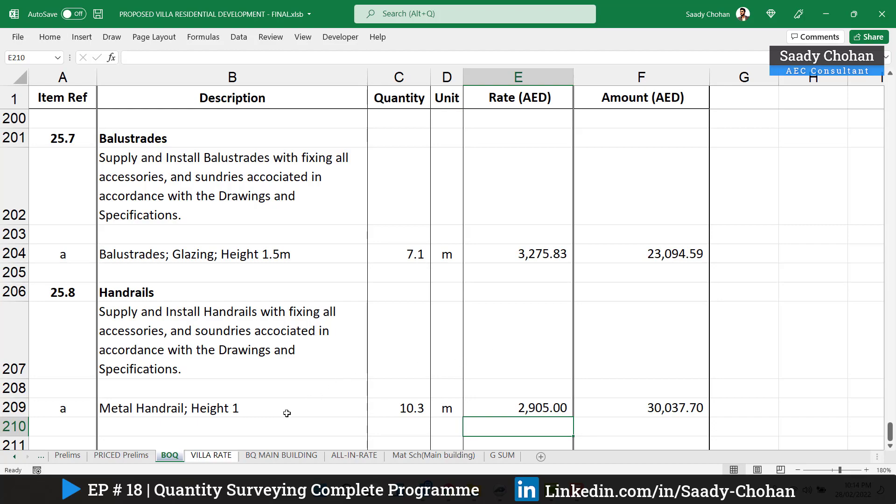
pyautogui.scroll(8, 315, 387)
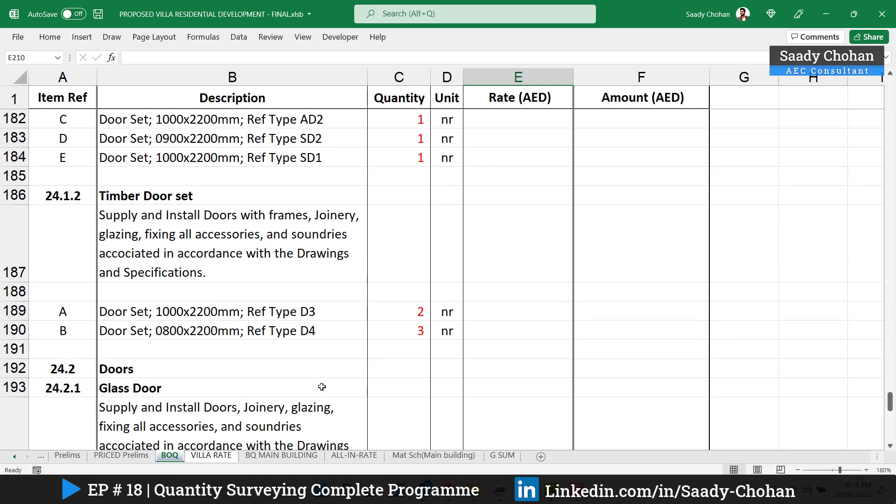
pyautogui.scroll(-7, 331, 259)
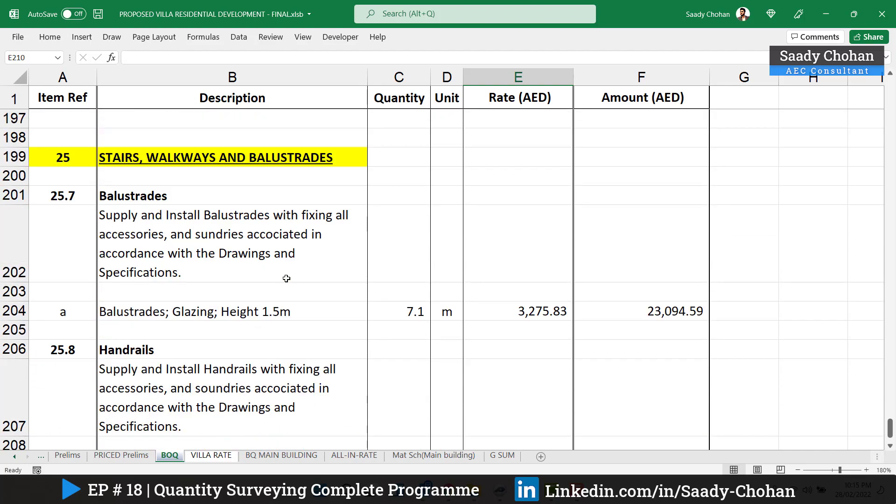